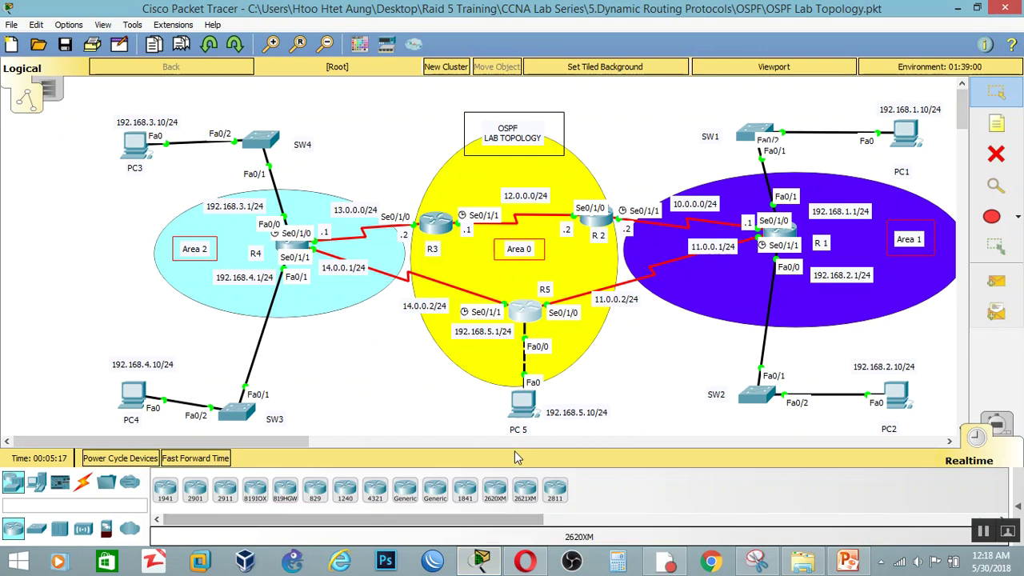
Open the command line of router R1 in Area 1 and maximize its window.
{"action": "mouse_move", "coordinate": [239, 442]}
{"action": "left_mouse_down"}
{"action": "mouse_move", "coordinate": [276, 448]}
{"action": "mouse_move", "coordinate": [254, 451]}
{"action": "left_mouse_up"}
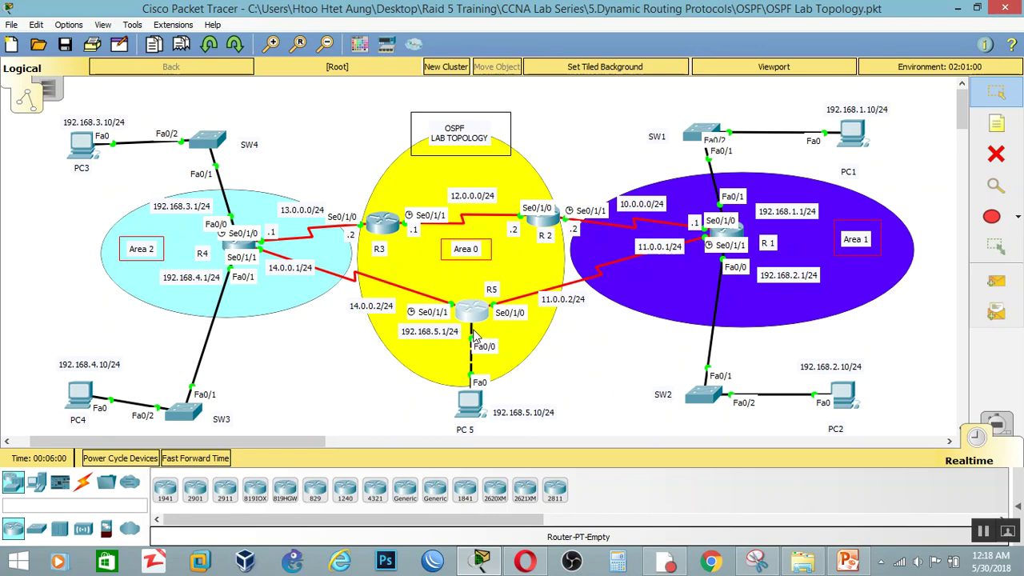
{"action": "mouse_move", "coordinate": [474, 336]}
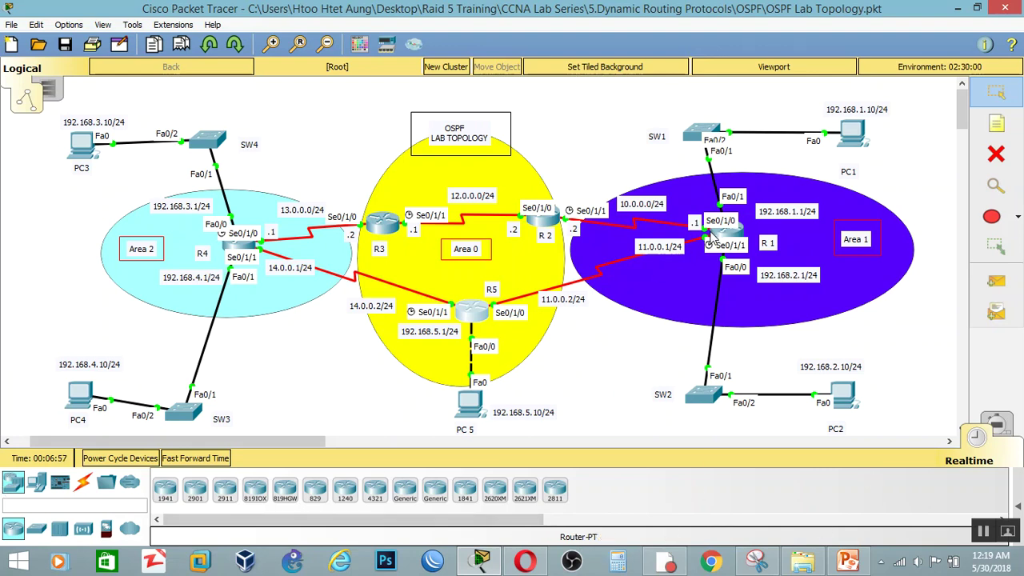
{"action": "left_click", "coordinate": [735, 240]}
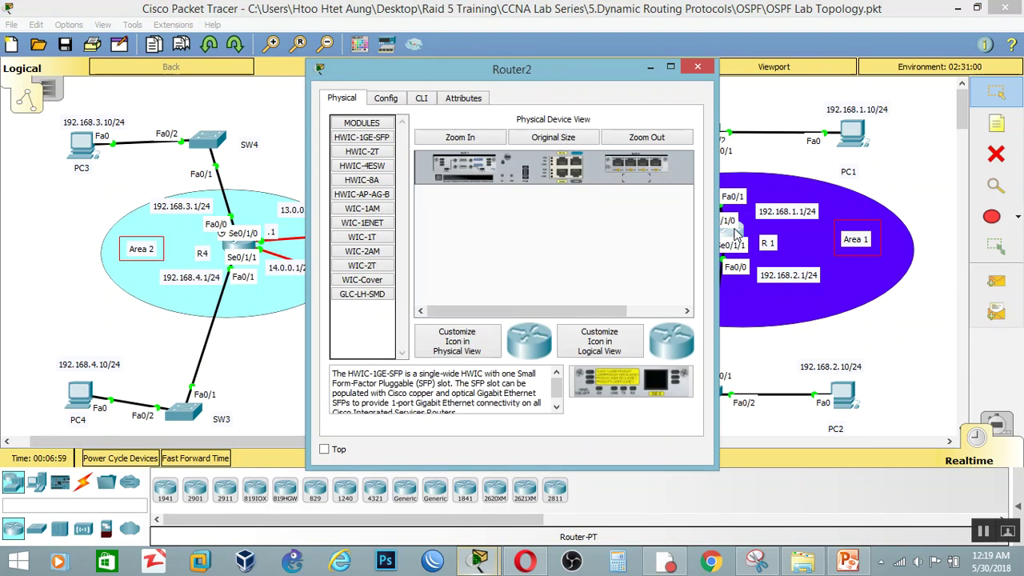
{"action": "left_click", "coordinate": [418, 101]}
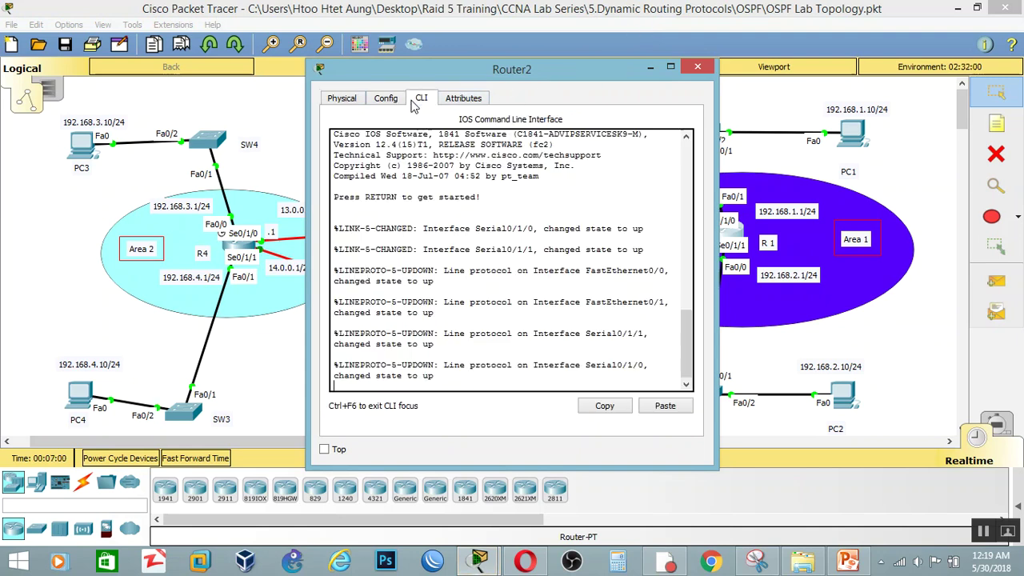
{"action": "double_click", "coordinate": [520, 72]}
Enter privileged mode and global configuration mode on R1.
{"action": "key", "text": "Return"}
{"action": "key", "text": "Return"}
{"action": "key", "text": "Return"}
{"action": "type", "text": "en"}
{"action": "key", "text": "Return"}
{"action": "type", "text": "confi t"}
{"action": "key", "text": "Return"}
{"action": "key", "text": "Return"}
{"action": "key", "text": "Return"}
{"action": "key", "text": "Return"}
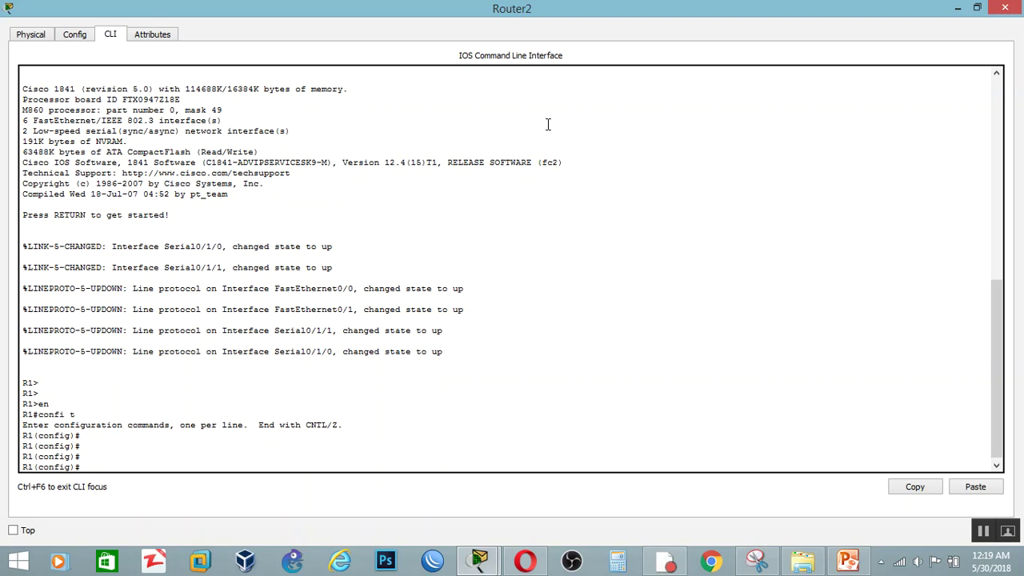
Check R1's networks in the topology and list its interface addresses with "do show ip int br".
{"action": "left_click", "coordinate": [480, 560]}
{"action": "left_click", "coordinate": [420, 502]}
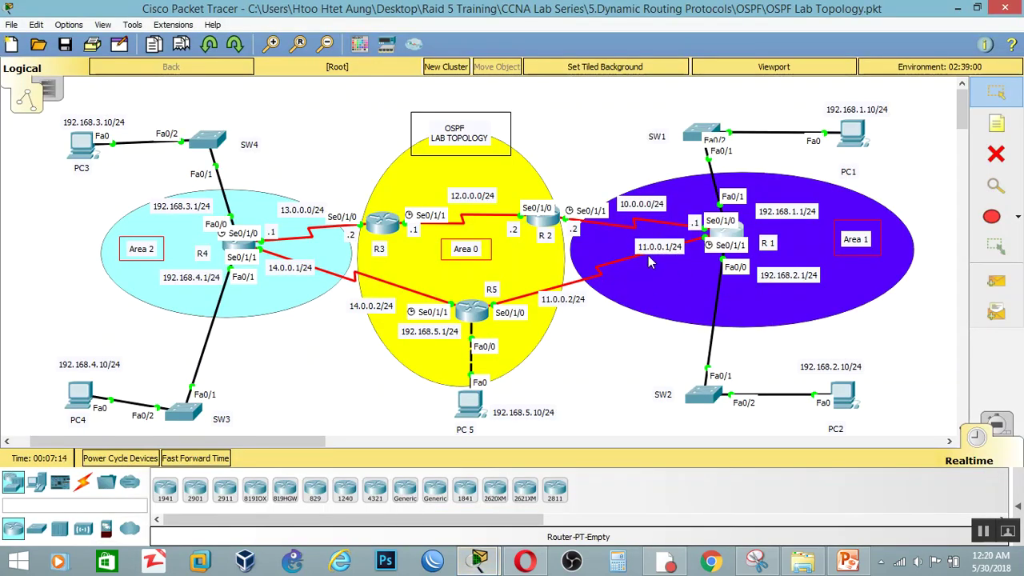
{"action": "left_click", "coordinate": [480, 560]}
{"action": "left_click", "coordinate": [528, 491]}
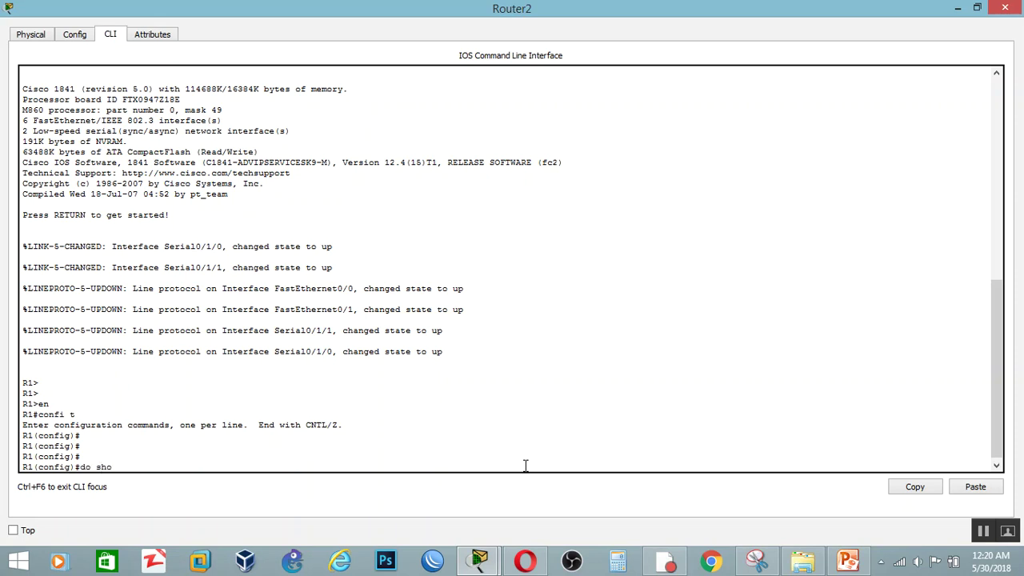
{"action": "type", "text": "do show ip int"}
{"action": "key", "text": "Tab"}
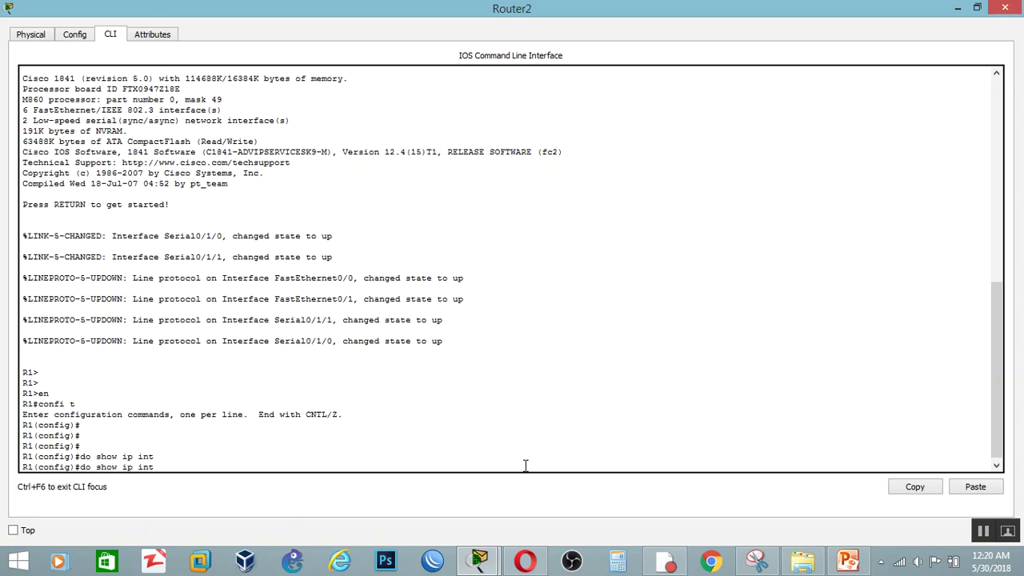
{"action": "type", "text": "br"}
{"action": "key", "text": "Return"}
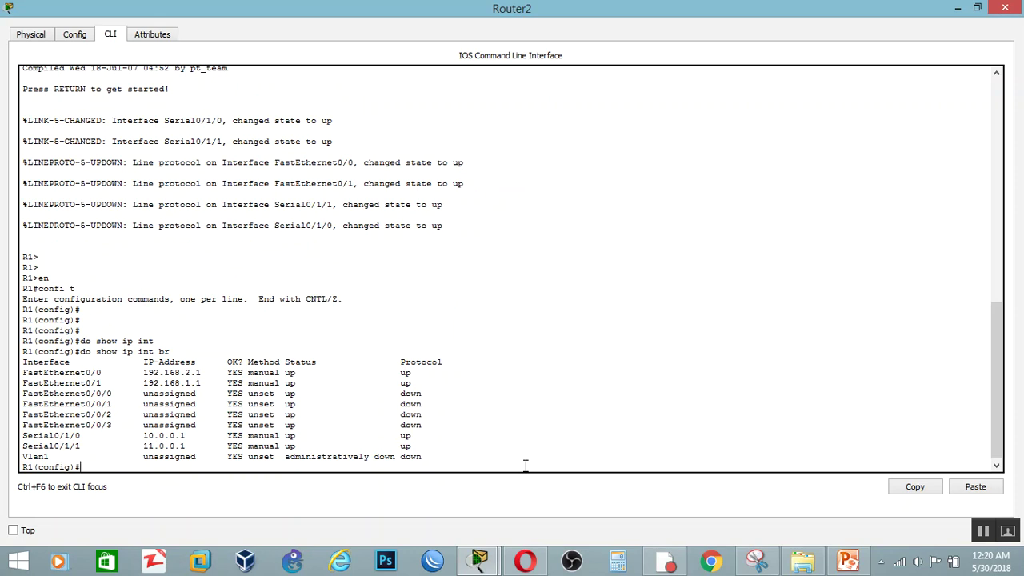
Start OSPF process 1 on R1 and begin a network statement for 192.168.2.0.
{"action": "type", "text": "router os"}
{"action": "key", "text": "Tab"}
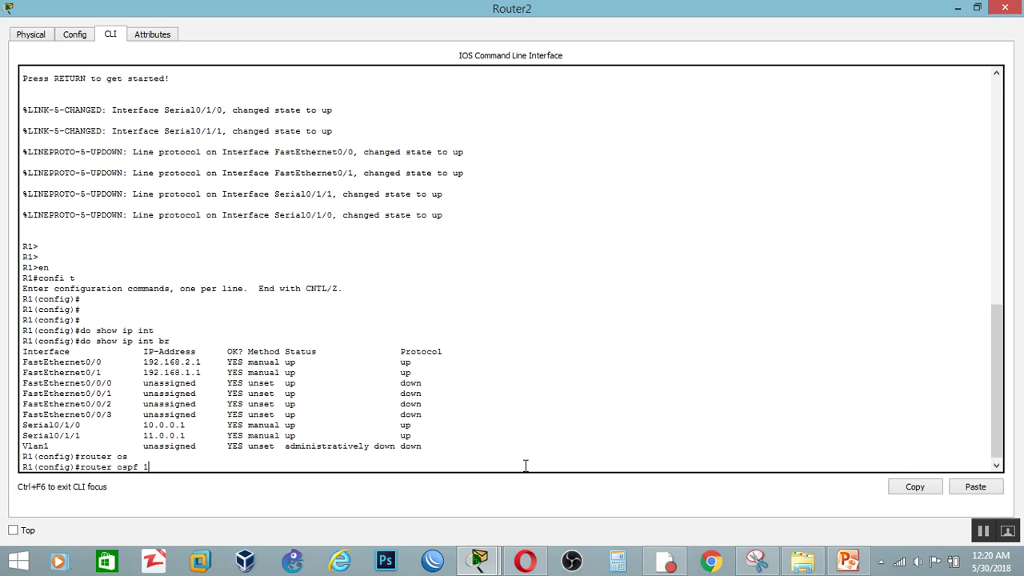
{"action": "key", "text": "Return"}
{"action": "type", "text": "netwo"}
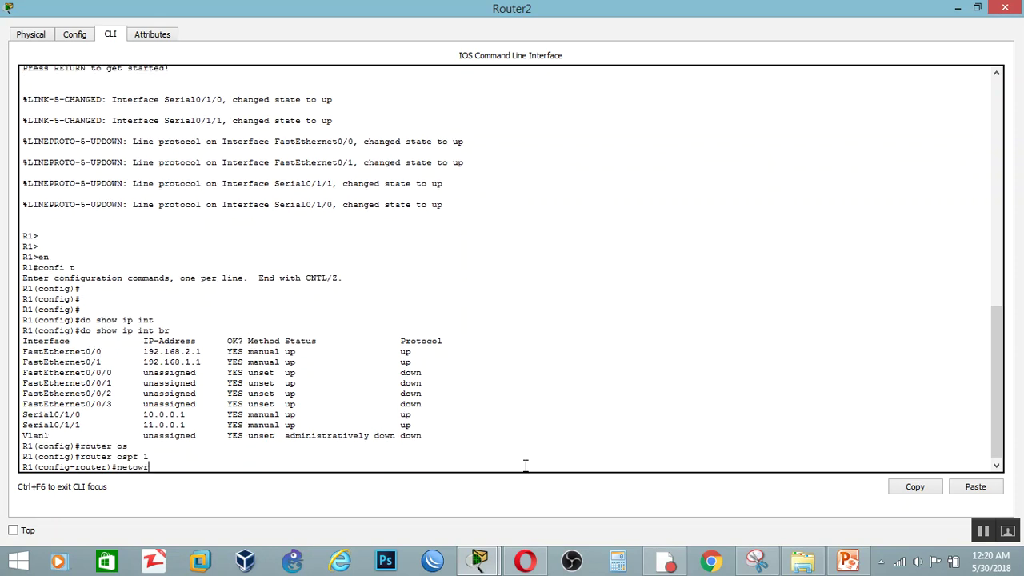
{"action": "type", "text": "rk 192"}
{"action": "left_click_drag", "start_coordinate": [213, 352], "coordinate": [123, 352]}
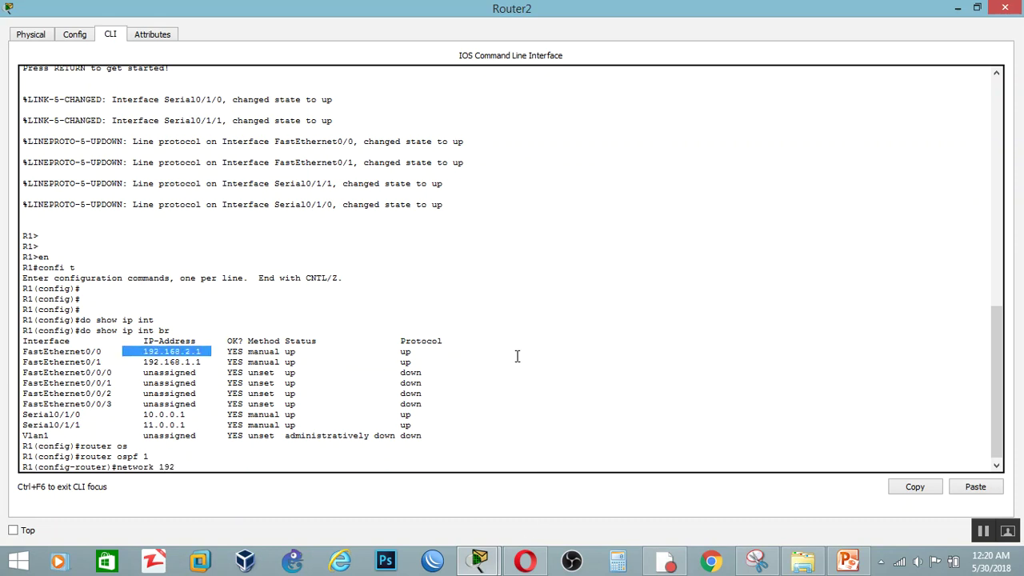
{"action": "type", "text": "2.168"}
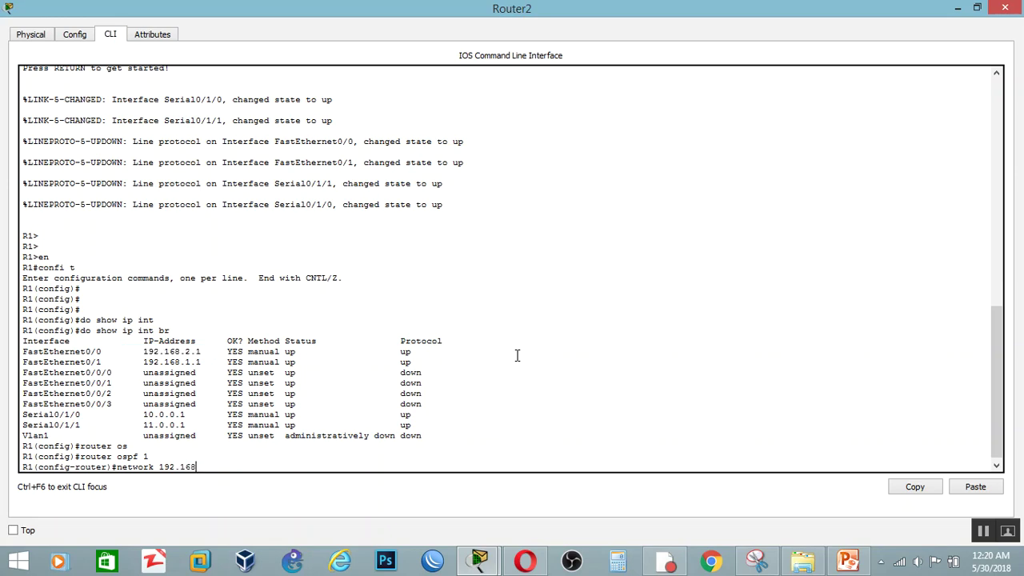
{"action": "type", "text": ".2.0"}
Check the network command syntax on the OSPF slide in PowerPoint, and complete R1's statement with wildcard mask 0.0.0.255 and area 1.
{"action": "left_click", "coordinate": [848, 560]}
{"action": "left_click", "coordinate": [70, 380]}
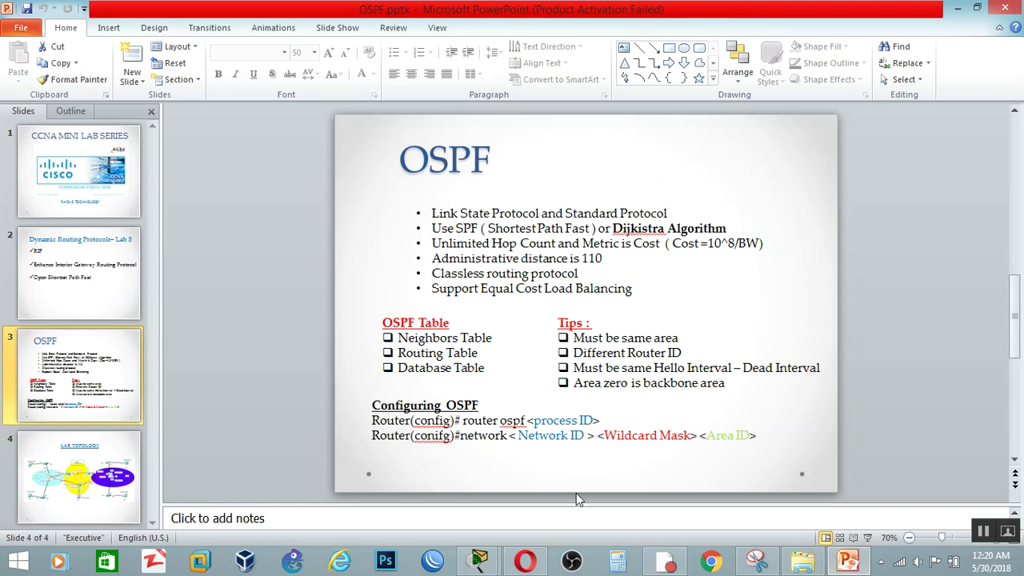
{"action": "left_click", "coordinate": [836, 564]}
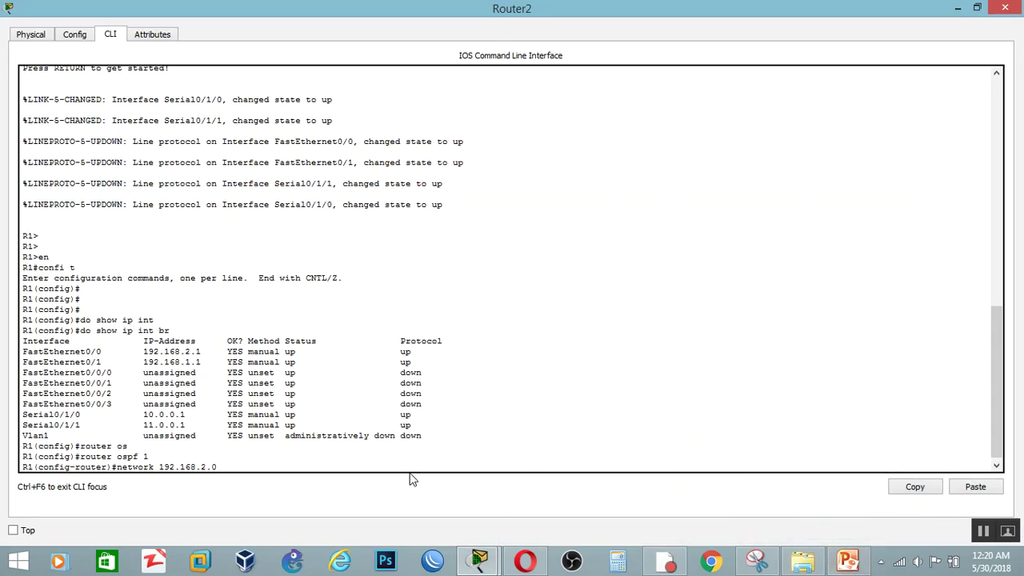
{"action": "type", "text": "0.0.0.255 are"}
{"action": "key", "text": "Tab"}
{"action": "type", "text": "1"}
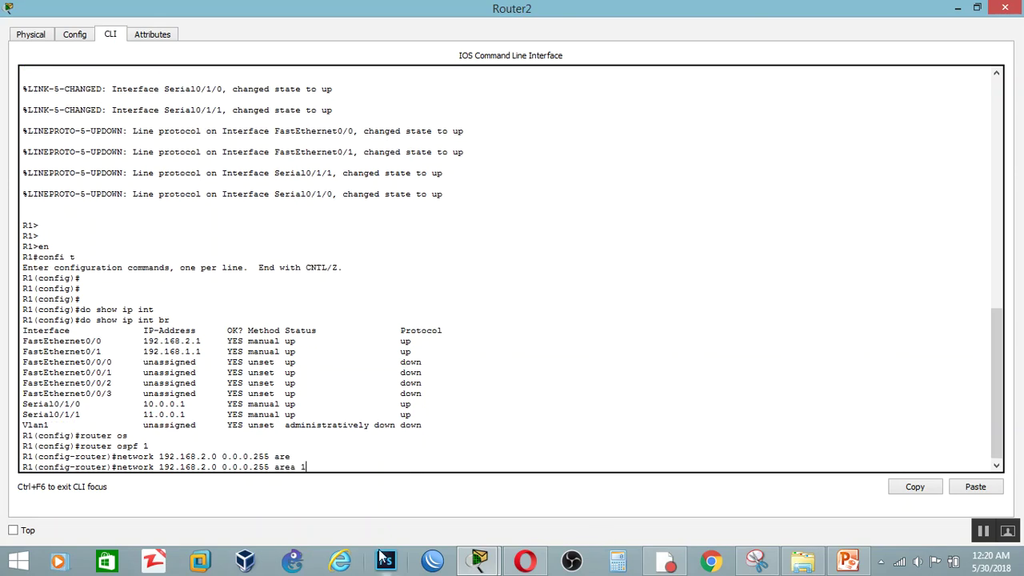
Check R1's area in the topology and submit the 192.168.2.0 network statement on R1.
{"action": "left_click", "coordinate": [432, 488]}
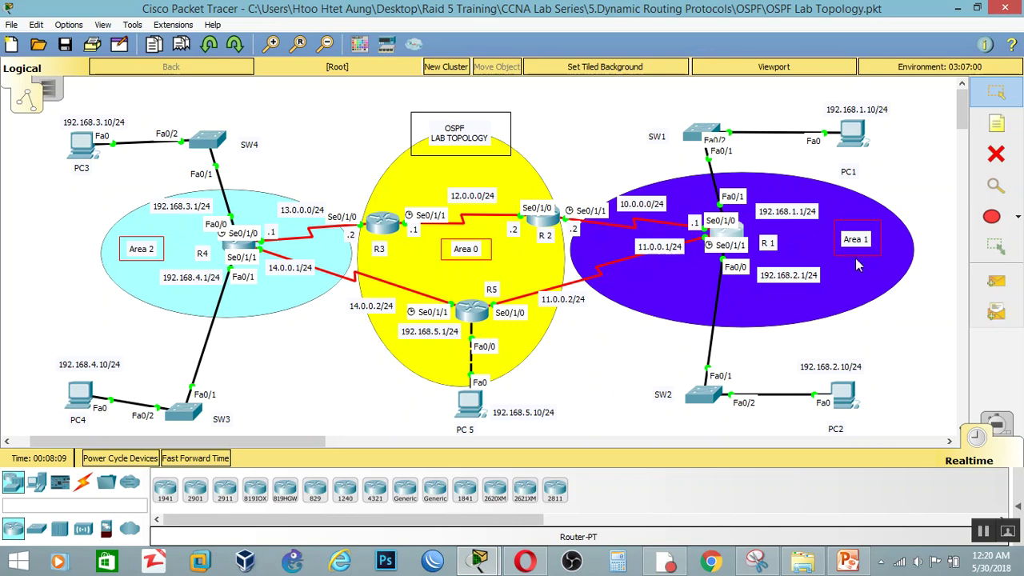
{"action": "left_click", "coordinate": [480, 563]}
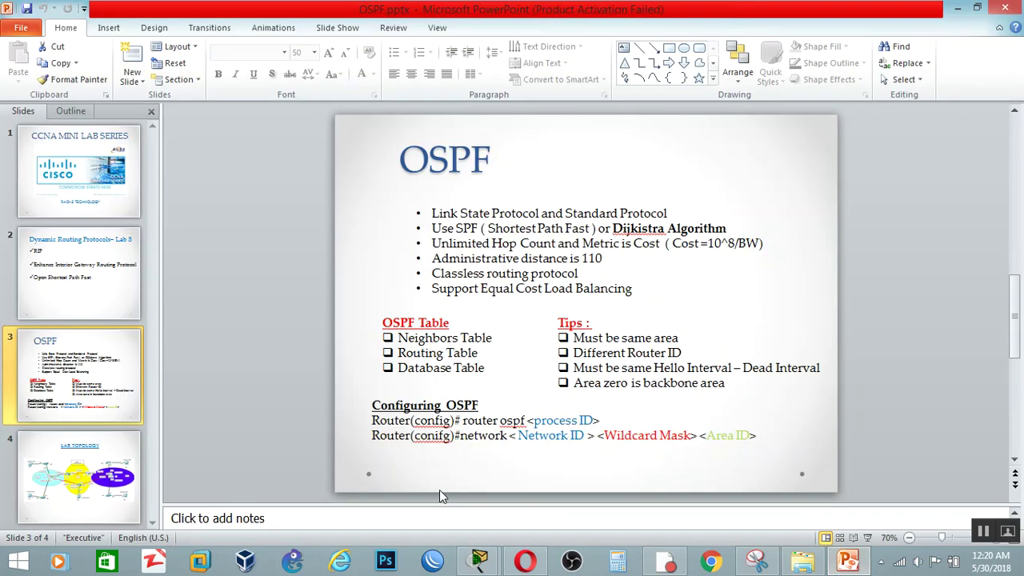
{"action": "left_click", "coordinate": [479, 563]}
{"action": "left_click", "coordinate": [600, 485]}
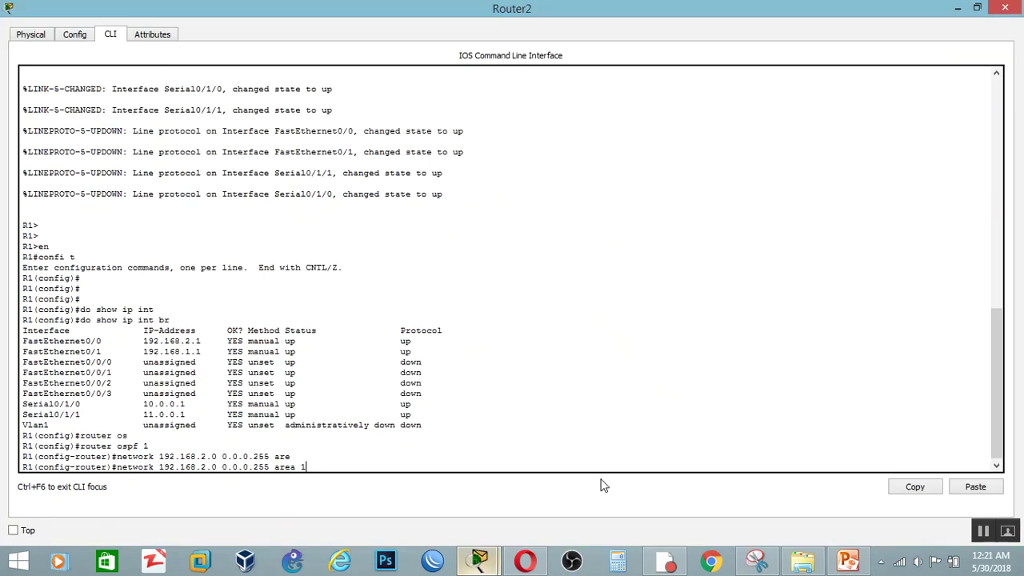
{"action": "key", "text": "Return"}
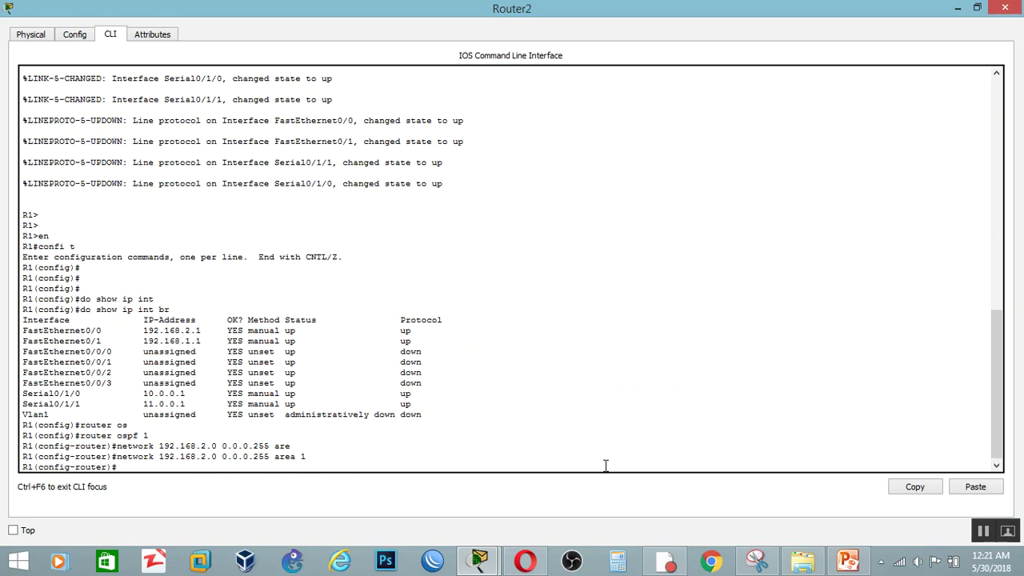
Advertise network 192.168.1.0 with wildcard mask 0.0.0.255 in area 1 on R1, reusing the previous statement.
{"action": "key", "text": "Up"}
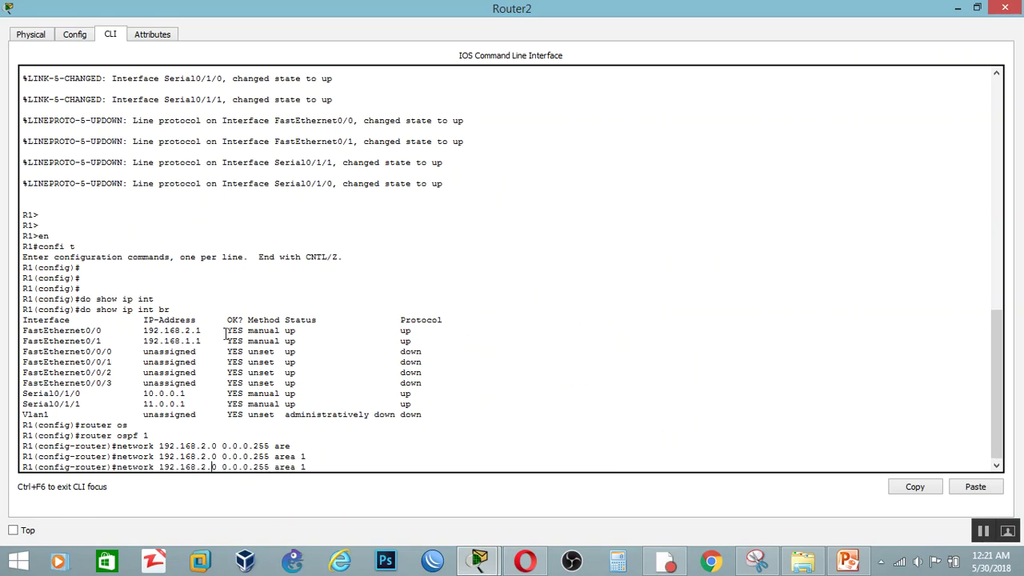
{"action": "key", "text": "BackSpace"}
{"action": "type", "text": "1"}
{"action": "key", "text": "Return"}
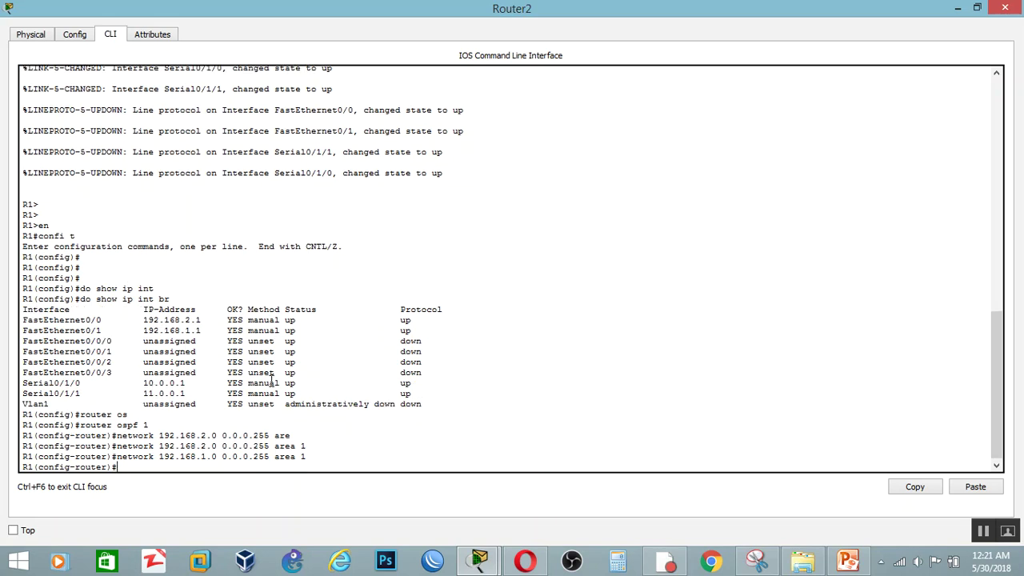
Advertise network 10.0.0.0 with wildcard mask 0.0.0.255 in area 1 on R1.
{"action": "type", "text": "neto"}
{"action": "key", "text": "BackSpace"}
{"action": "type", "text": "w"}
{"action": "key", "text": "Tab"}
{"action": "type", "text": "10.0.0"}
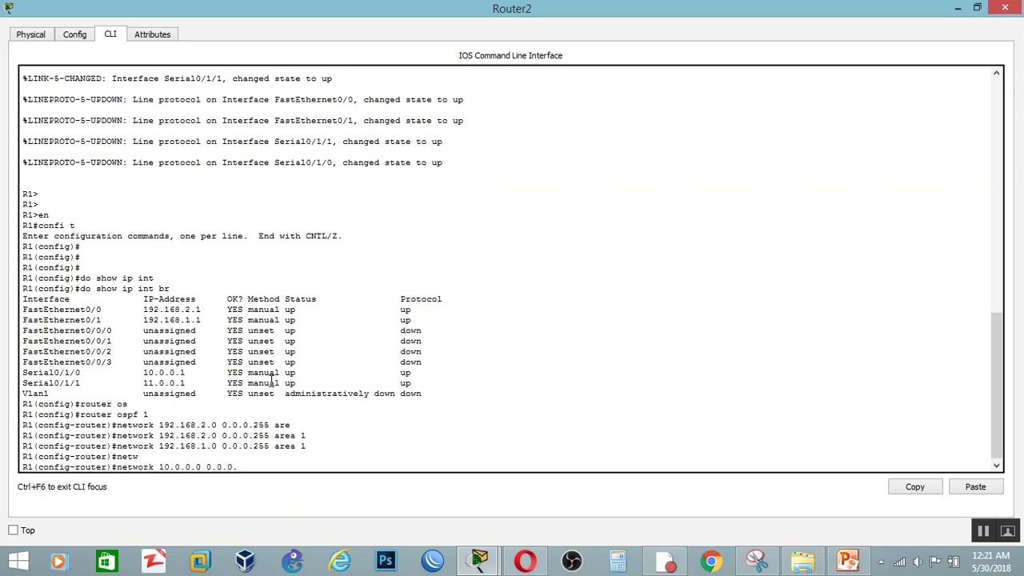
{"action": "type", "text": ".0 0.0.0.255 ar"}
{"action": "key", "text": "Tab"}
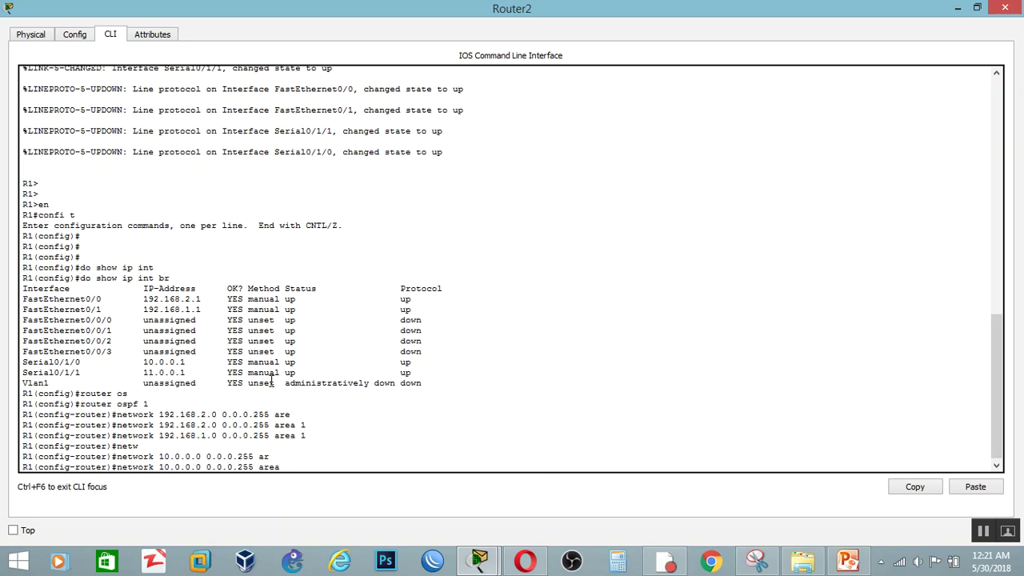
{"action": "type", "text": "1"}
{"action": "key", "text": "Return"}
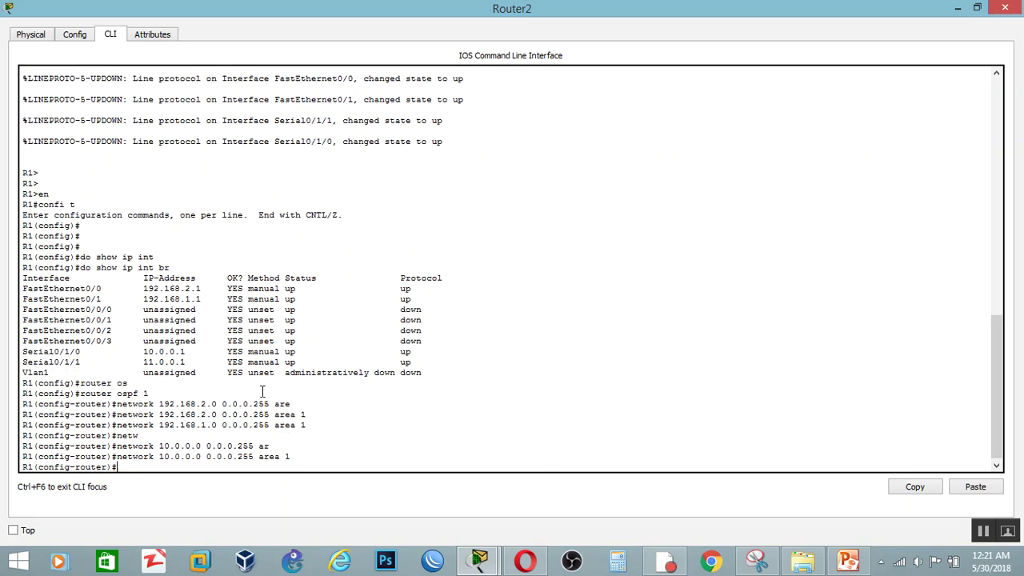
Reuse the last network statement to advertise 11.0.0.0 with wildcard mask 0.0.0.255 in area 1 on R1.
{"action": "left_click_drag", "start_coordinate": [154, 362], "coordinate": [124, 363]}
{"action": "key", "text": "Up"}
{"action": "key", "text": "BackSpace"}
{"action": "type", "text": "1"}
{"action": "key", "text": "Return"}
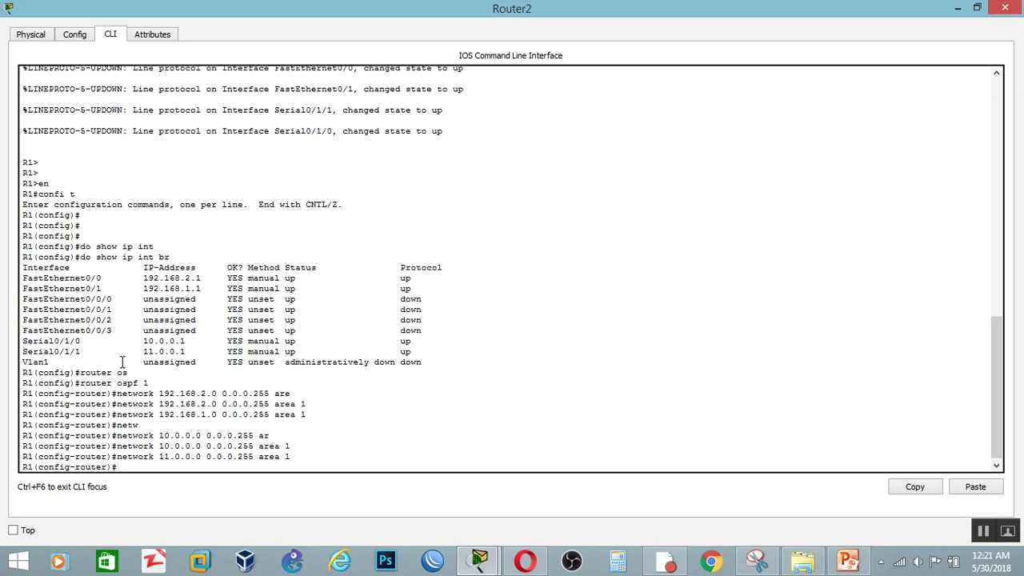
End R1's router configuration and return to privileged mode.
{"action": "type", "text": "end"}
{"action": "key", "text": "Return"}
{"action": "key", "text": "Return"}
{"action": "key", "text": "Return"}
Run "show ip protocols" on R1 and examine its advertised networks, router ID and routing protocol.
{"action": "type", "text": "show ip"}
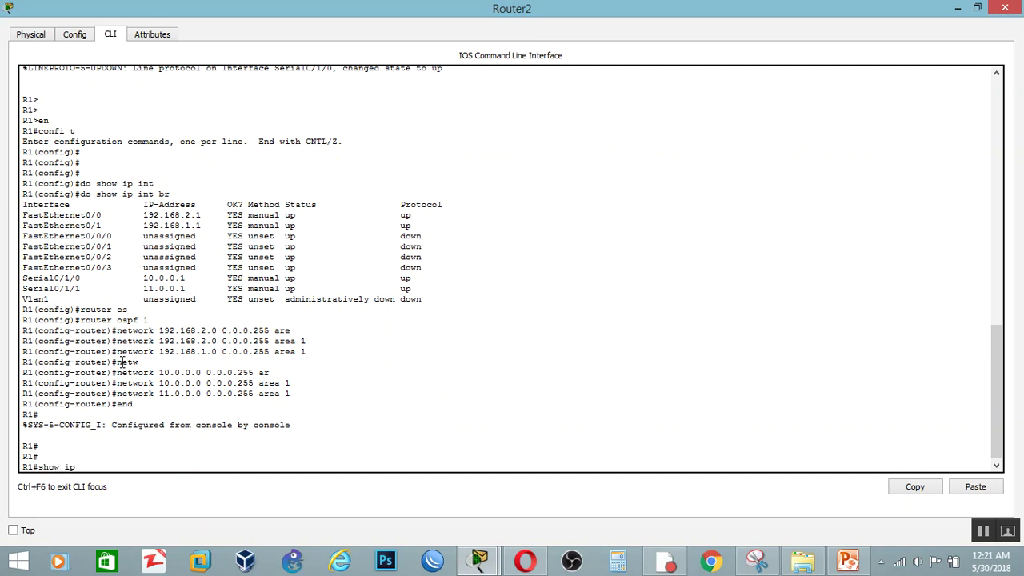
{"action": "type", "text": " pr"}
{"action": "key", "text": "Tab"}
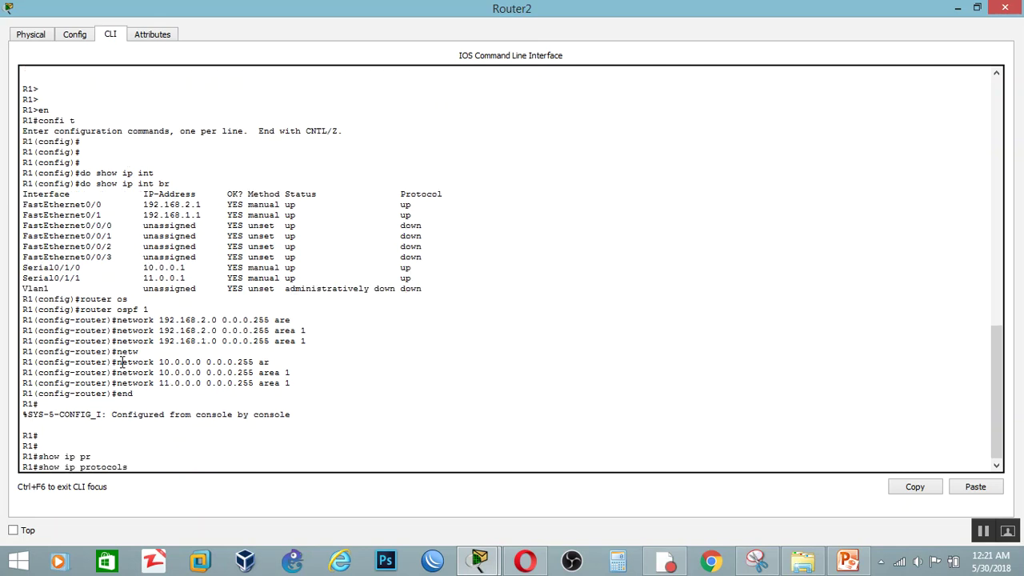
{"action": "key", "text": "Return"}
{"action": "left_click_drag", "start_coordinate": [44, 371], "coordinate": [154, 404]}
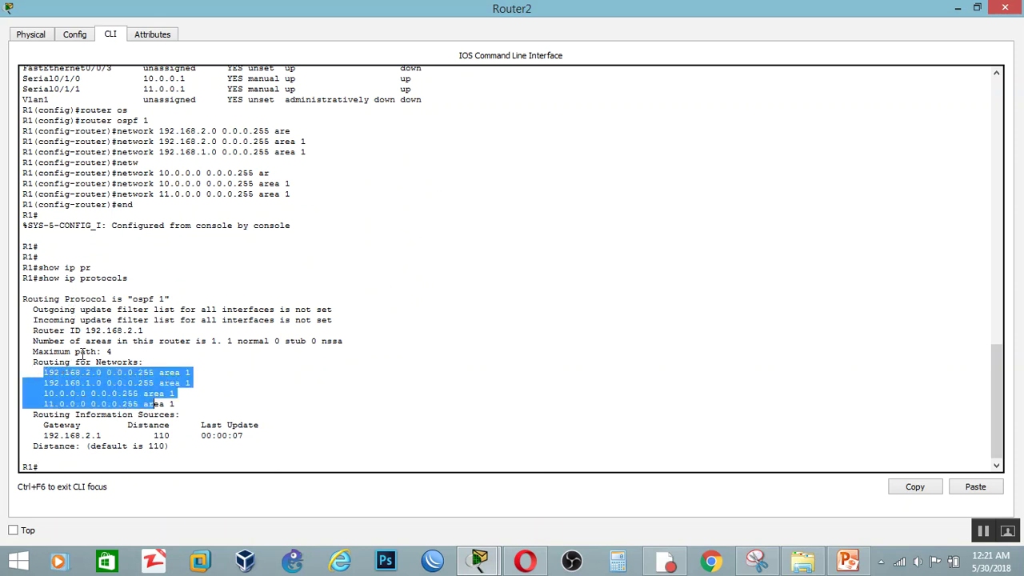
{"action": "left_click_drag", "start_coordinate": [84, 330], "coordinate": [146, 329]}
{"action": "left_click_drag", "start_coordinate": [133, 289], "coordinate": [174, 298]}
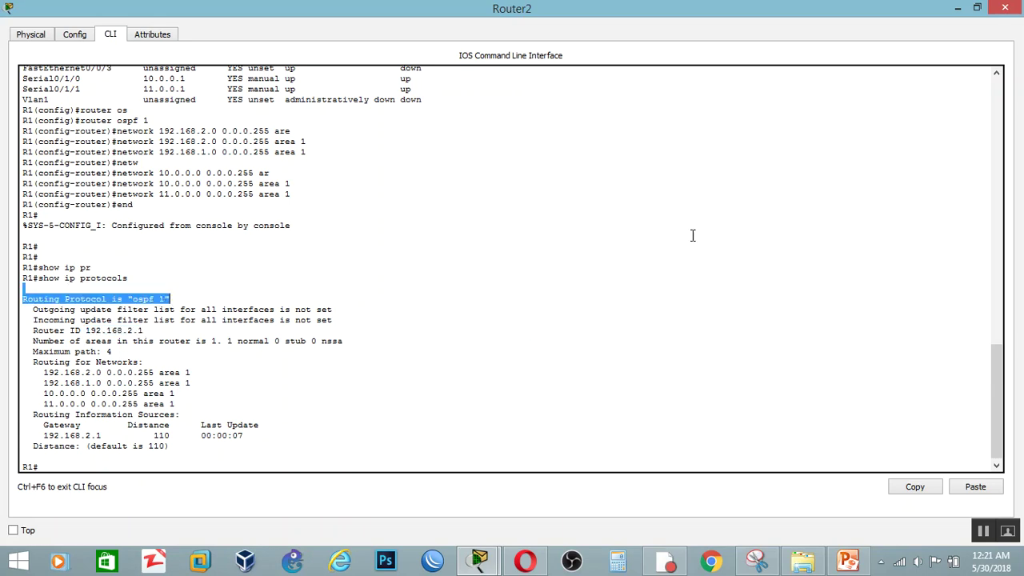
Minimize R1's window, then open router R2's command line and move its window clear of Area 1.
{"action": "left_click", "coordinate": [977, 7]}
{"action": "left_click", "coordinate": [958, 7]}
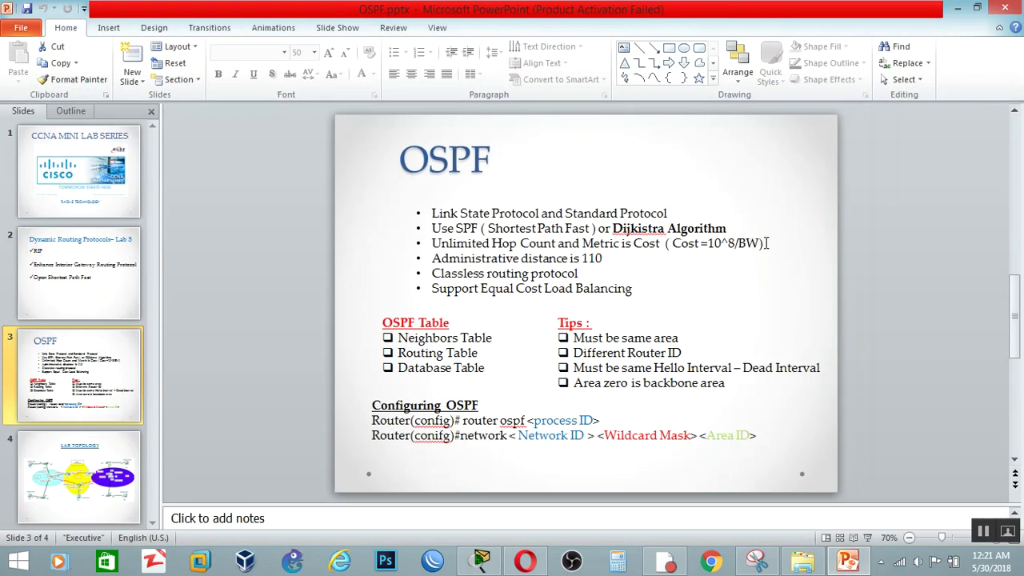
{"action": "left_click", "coordinate": [482, 561]}
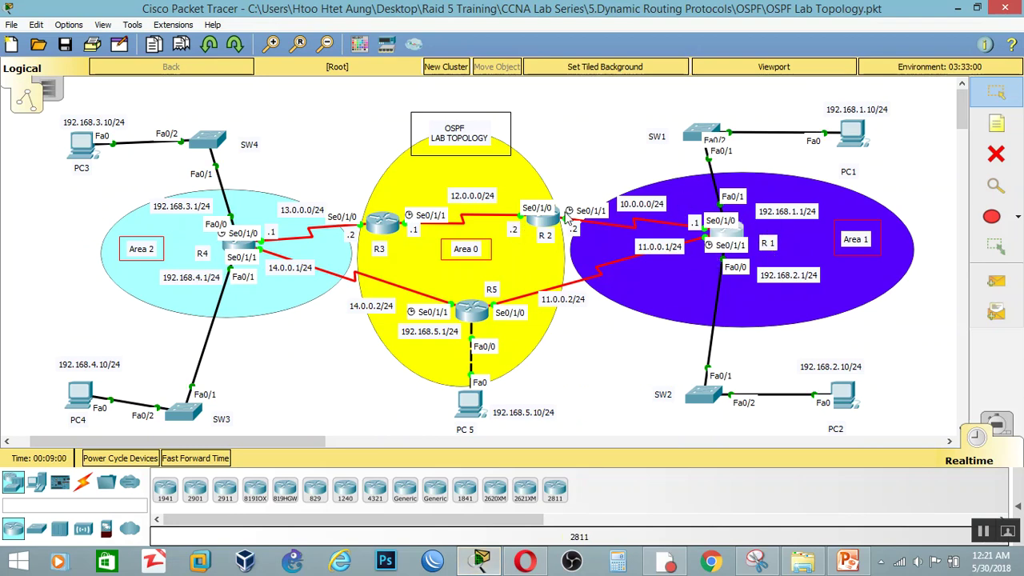
{"action": "left_click", "coordinate": [531, 214]}
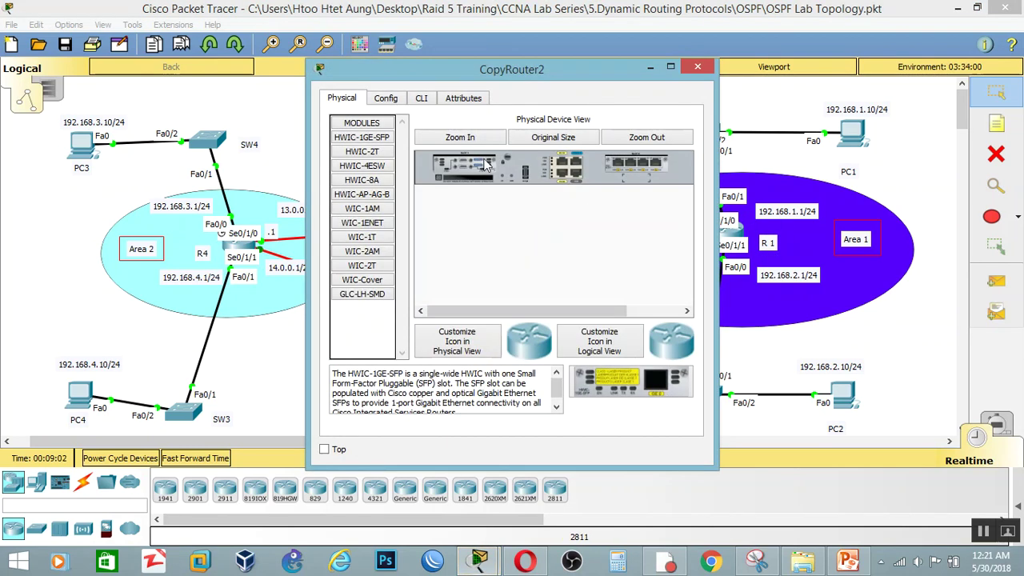
{"action": "left_click_drag", "start_coordinate": [489, 73], "coordinate": [363, 40]}
{"action": "left_click", "coordinate": [629, 121]}
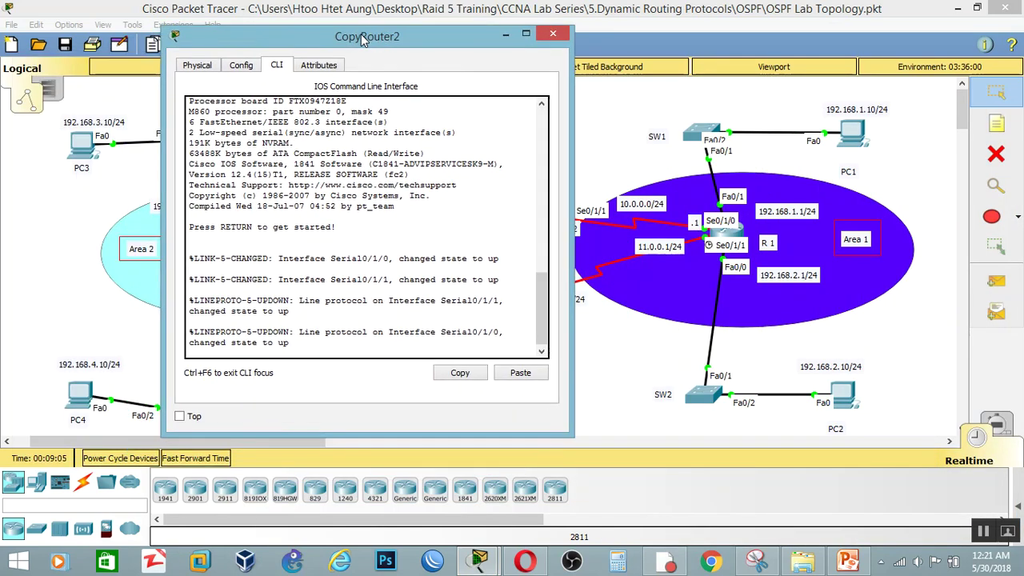
Enter privileged mode and global configuration mode on router R2.
{"action": "key", "text": "Return"}
{"action": "key", "text": "Return"}
{"action": "type", "text": "en"}
{"action": "key", "text": "Return"}
{"action": "type", "text": "confi g t"}
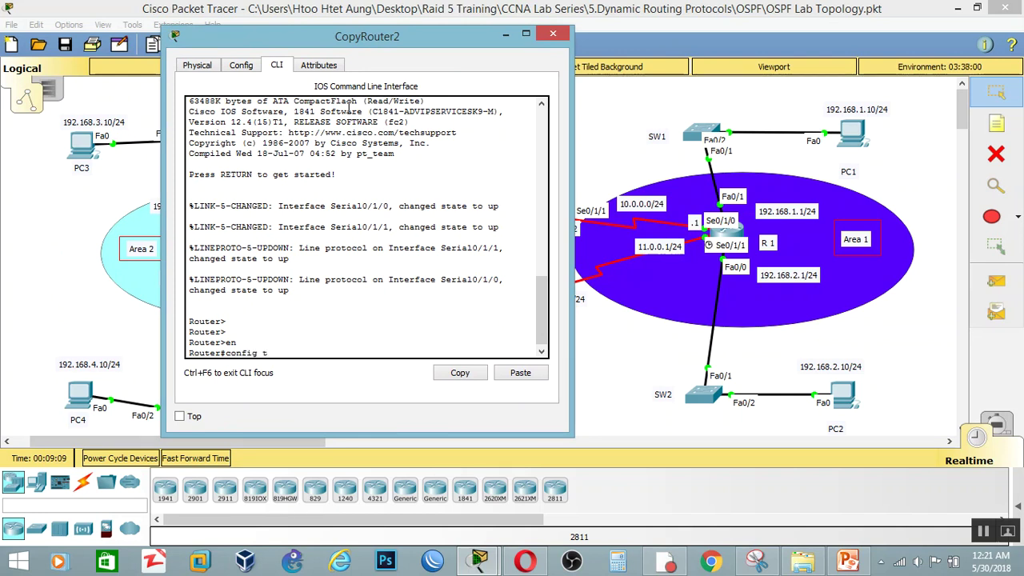
{"action": "key", "text": "Return"}
{"action": "key", "text": "Return"}
{"action": "key", "text": "Return"}
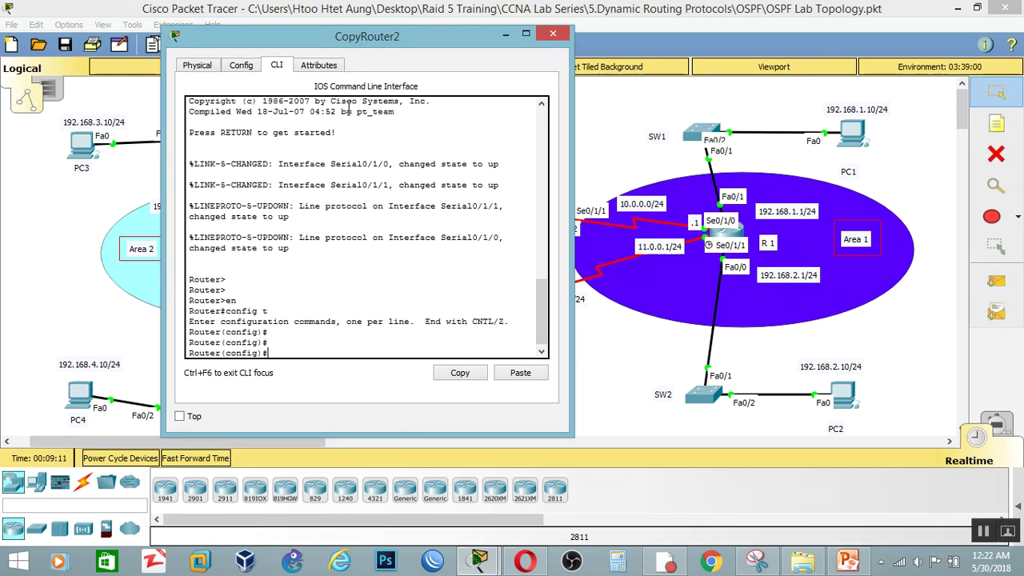
Run "do sh ip int br" on R2 and compare its serial interface addresses with the links in the topology.
{"action": "type", "text": "do sh ip int br"}
{"action": "key", "text": "Return"}
{"action": "key", "text": "Return"}
{"action": "key", "text": "Return"}
{"action": "key", "text": "Return"}
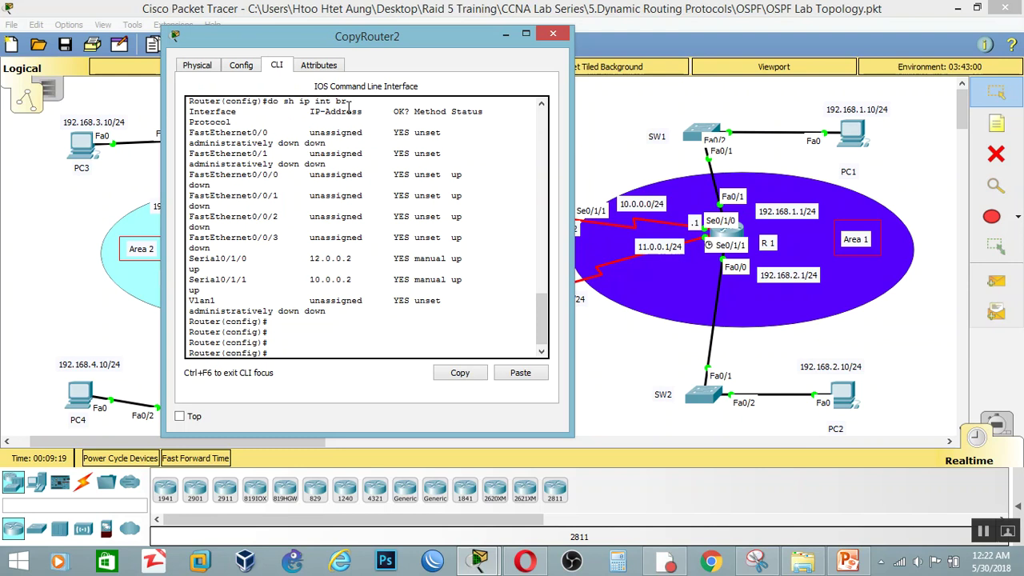
{"action": "left_click_drag", "start_coordinate": [305, 259], "coordinate": [330, 279]}
{"action": "left_click_drag", "start_coordinate": [400, 39], "coordinate": [312, 38]}
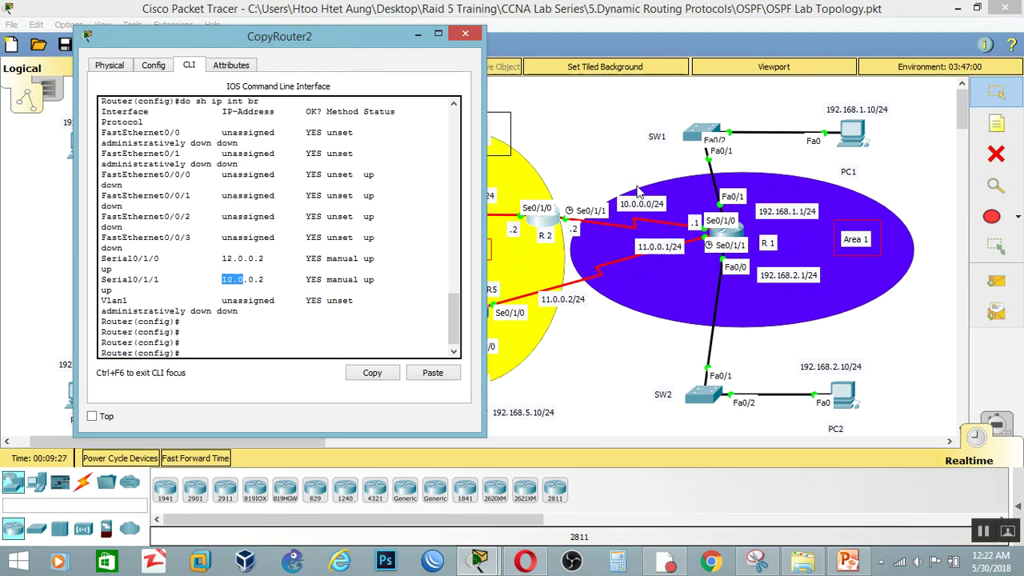
{"action": "key", "text": "Return"}
{"action": "key", "text": "Return"}
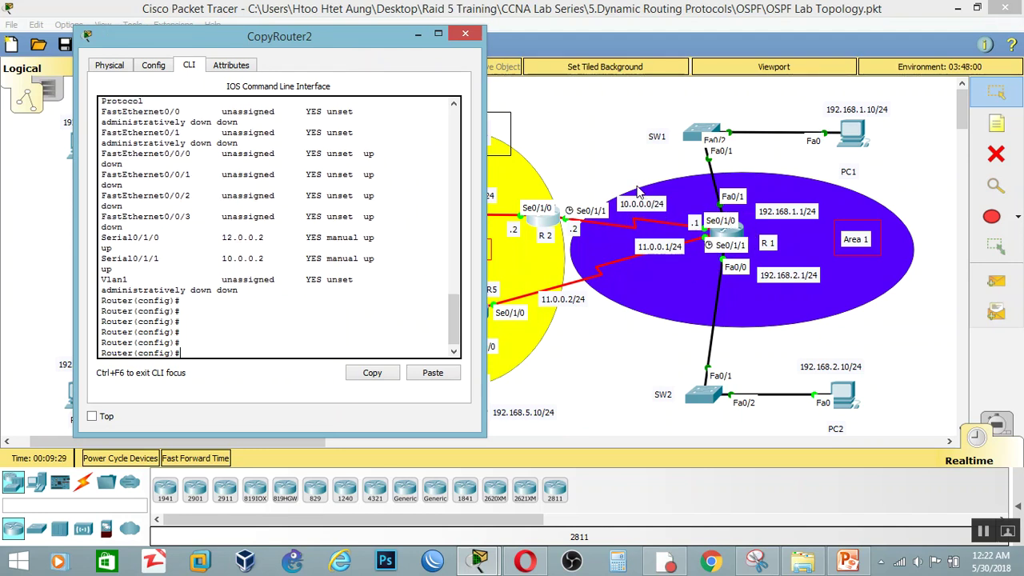
Start OSPF process 1 on R2.
{"action": "type", "text": "route"}
{"action": "key", "text": "Tab"}
{"action": "type", "text": "r "}
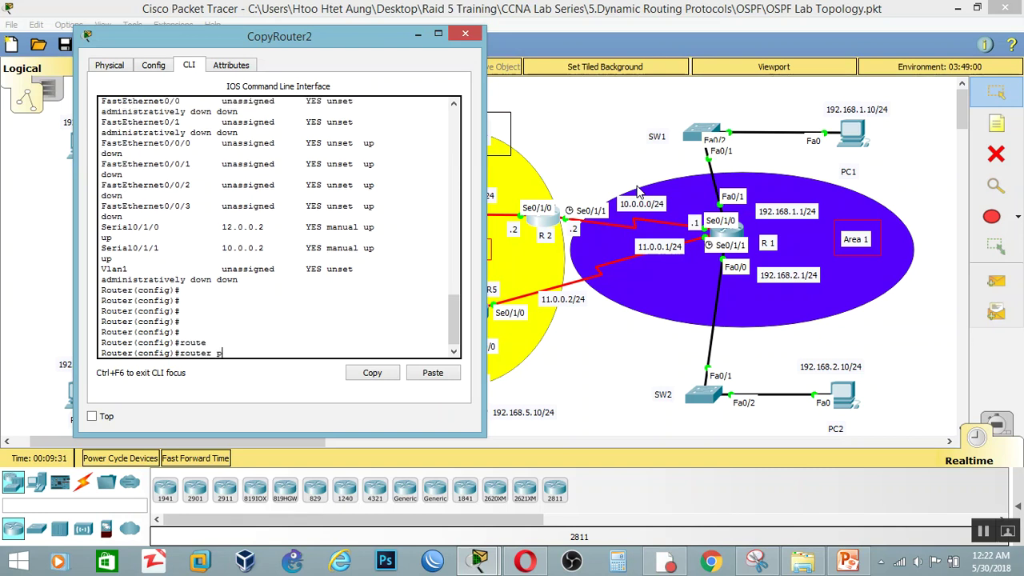
{"action": "type", "text": "os"}
{"action": "key", "text": "Tab"}
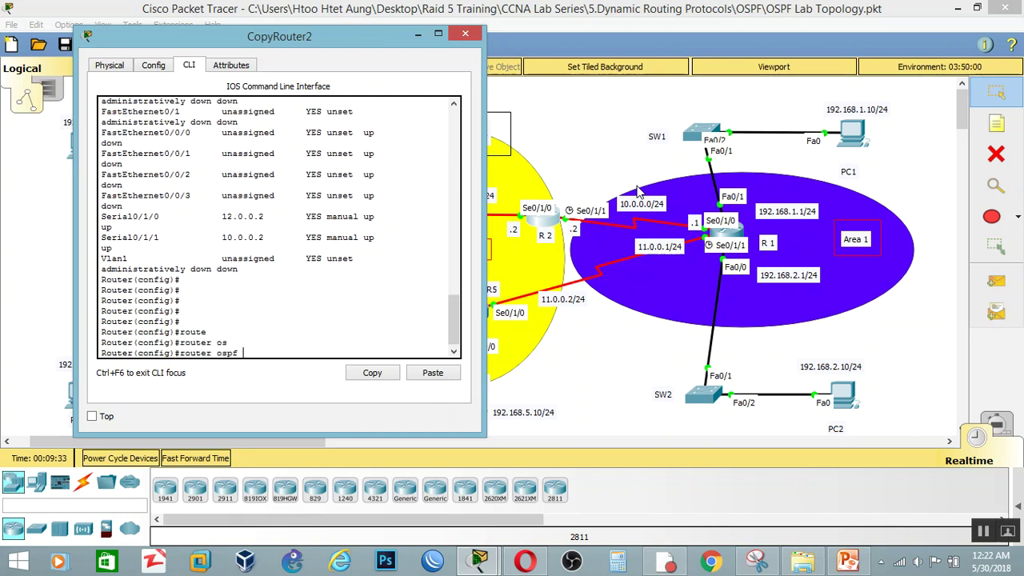
{"action": "type", "text": "1"}
{"action": "key", "text": "Return"}
Advertise network 10.0.0.0 with wildcard mask 0.0.0.255 in area 1 on R2.
{"action": "type", "text": "network"}
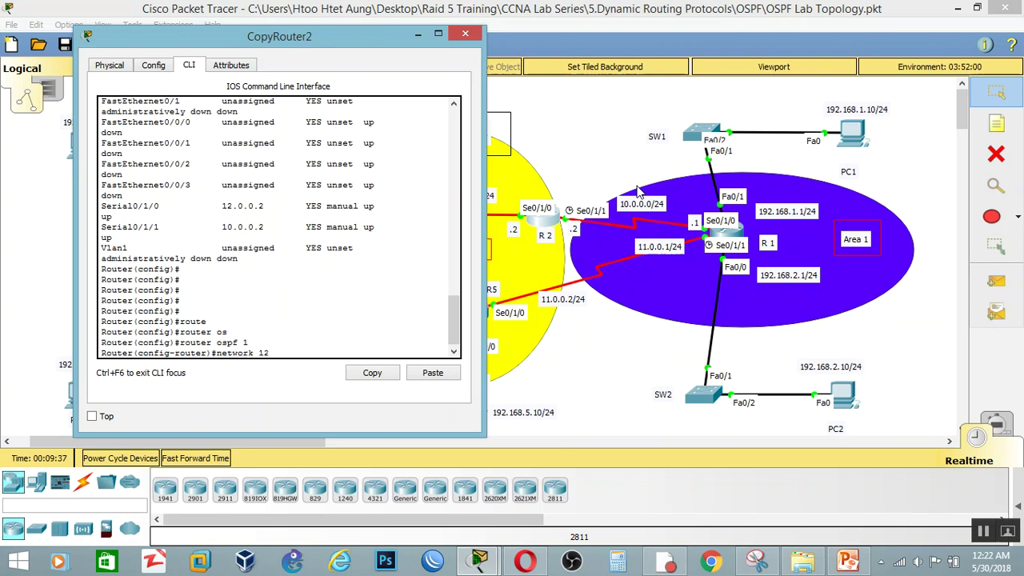
{"action": "type", "text": " 10.0.0.0 0.0.0.255a"}
{"action": "key", "text": "Tab"}
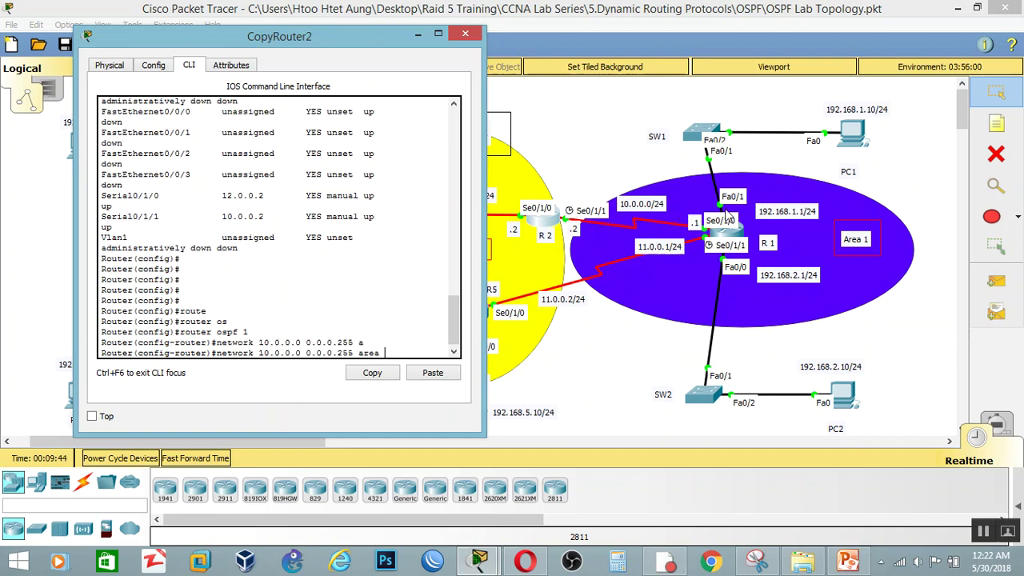
{"action": "type", "text": "1"}
{"action": "key", "text": "Return"}
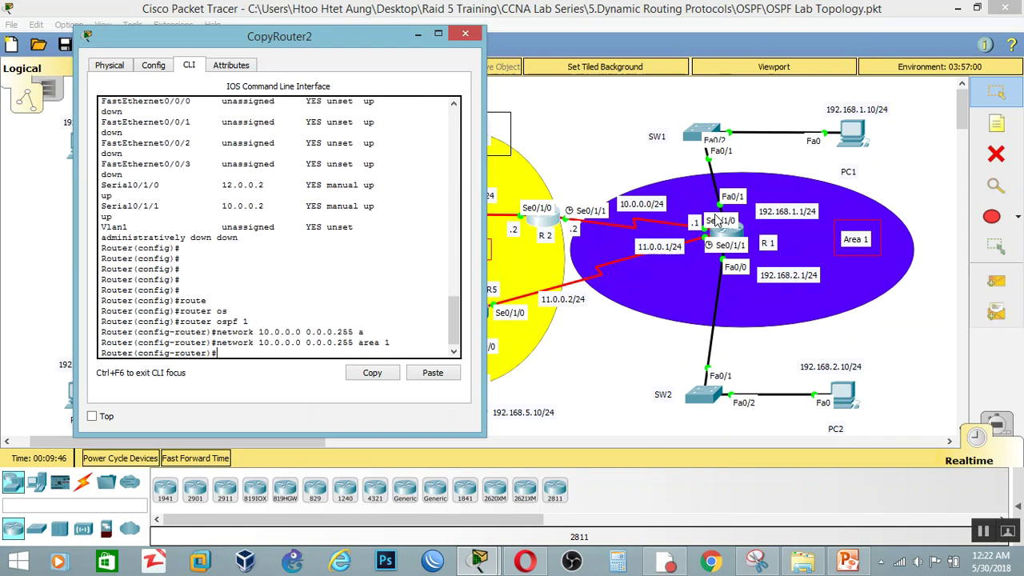
{"action": "key", "text": "Up"}
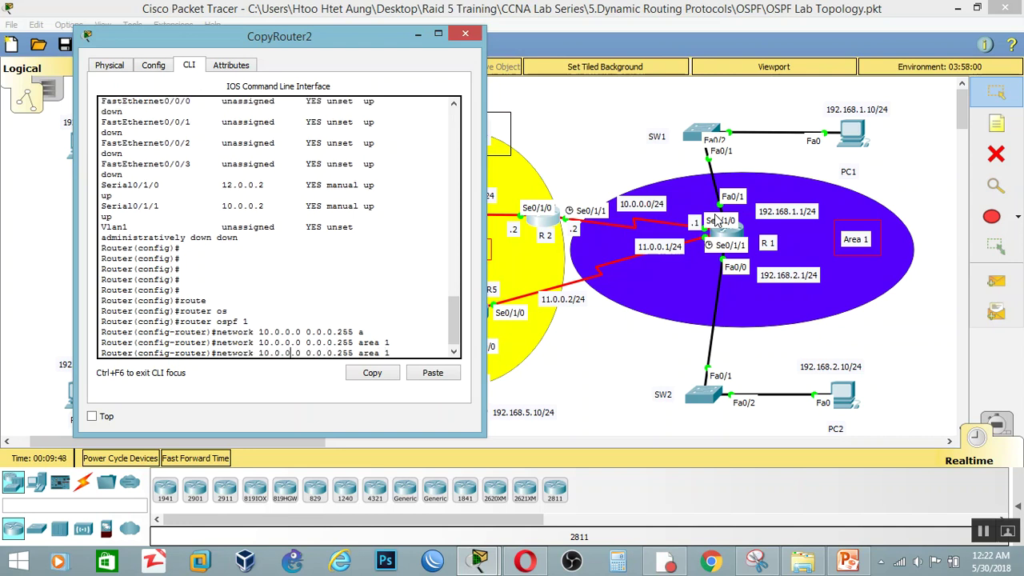
{"action": "key", "text": "Left"}
{"action": "key", "text": "Left"}
{"action": "key", "text": "Left"}
{"action": "key", "text": "Left"}
{"action": "key", "text": "Left"}
{"action": "key", "text": "Left"}
{"action": "key", "text": "Left"}
{"action": "key", "text": "Left"}
{"action": "key", "text": "Left"}
{"action": "key", "text": "Left"}
{"action": "key", "text": "Left"}
{"action": "key", "text": "Left"}
{"action": "key", "text": "Left"}
{"action": "key", "text": "Left"}
{"action": "key", "text": "Left"}
{"action": "key", "text": "Left"}
{"action": "key", "text": "Left"}
{"action": "key", "text": "Left"}
{"action": "key", "text": "Left"}
{"action": "key", "text": "Left"}
{"action": "key", "text": "BackSpace"}
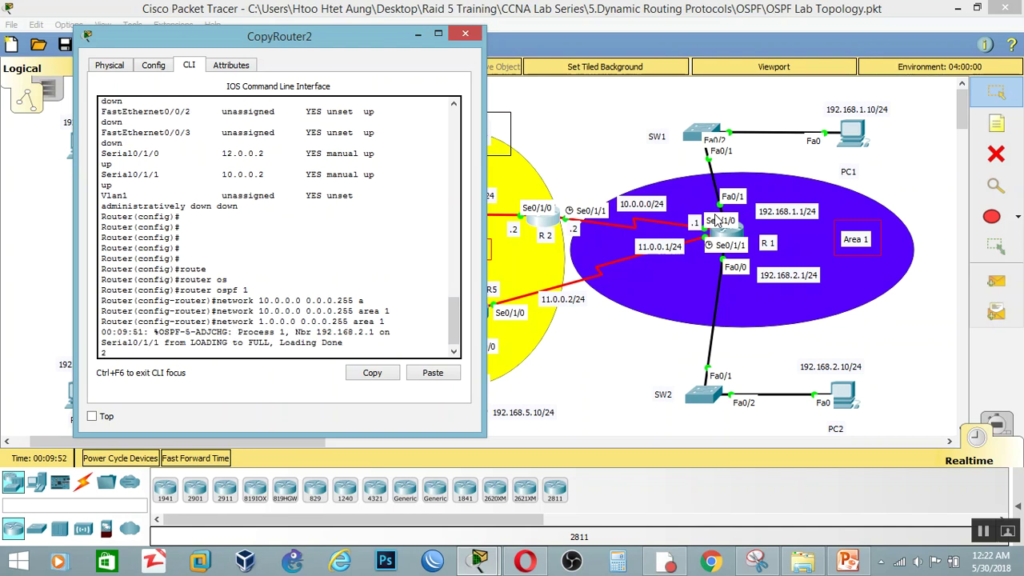
{"action": "key", "text": "Up"}
{"action": "key", "text": "Up"}
{"action": "key", "text": "Up"}
{"action": "key", "text": "Up"}
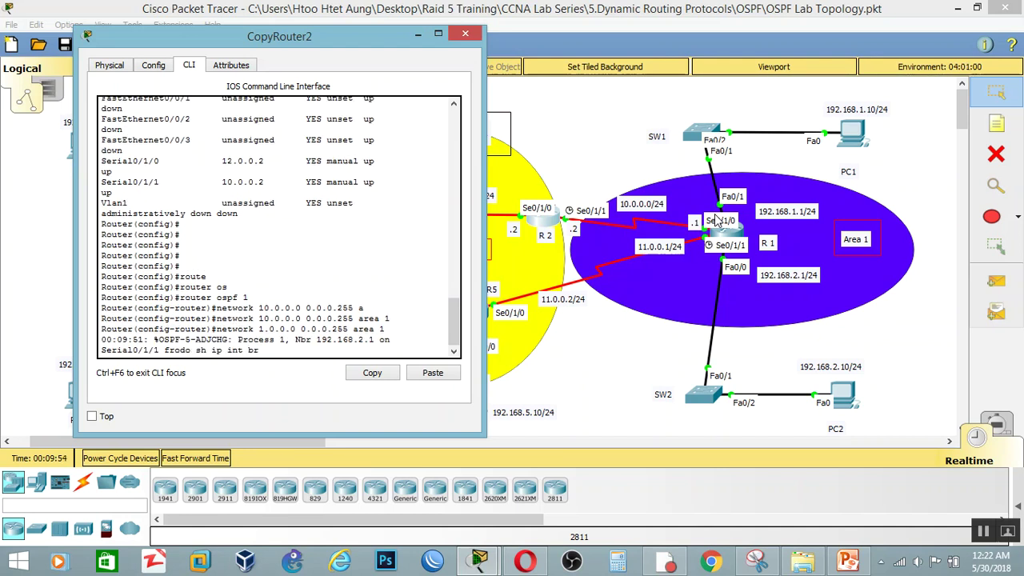
{"action": "key", "text": "ctrl+z"}
{"action": "key", "text": "Up"}
{"action": "key", "text": "Up"}
{"action": "key", "text": "Return"}
{"action": "type", "text": "en"}
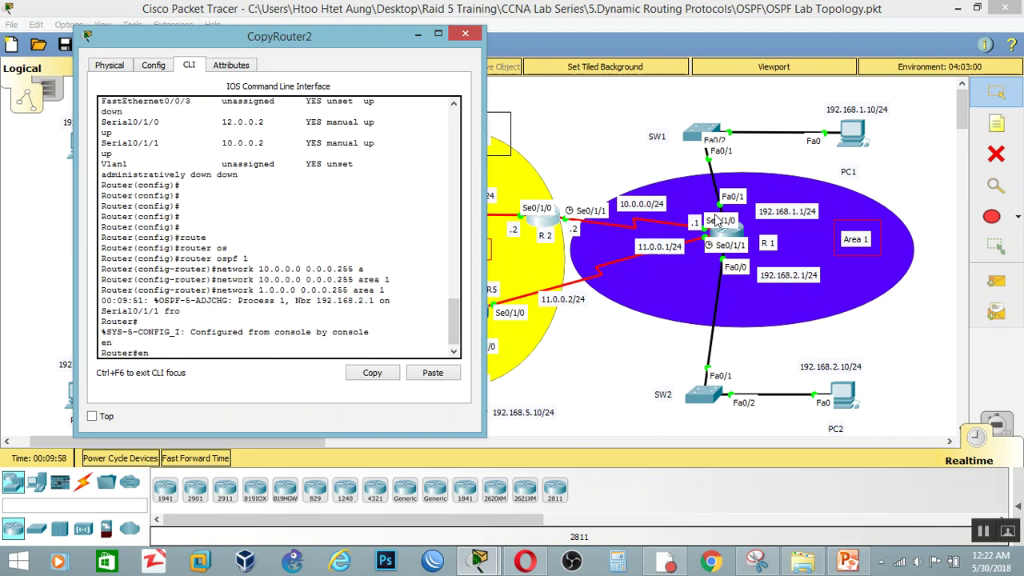
{"action": "key", "text": "BackSpace"}
Return R2 to global configuration mode and reopen OSPF process 1.
{"action": "type", "text": "config t"}
{"action": "key", "text": "Return"}
{"action": "key", "text": "Return"}
{"action": "key", "text": "Return"}
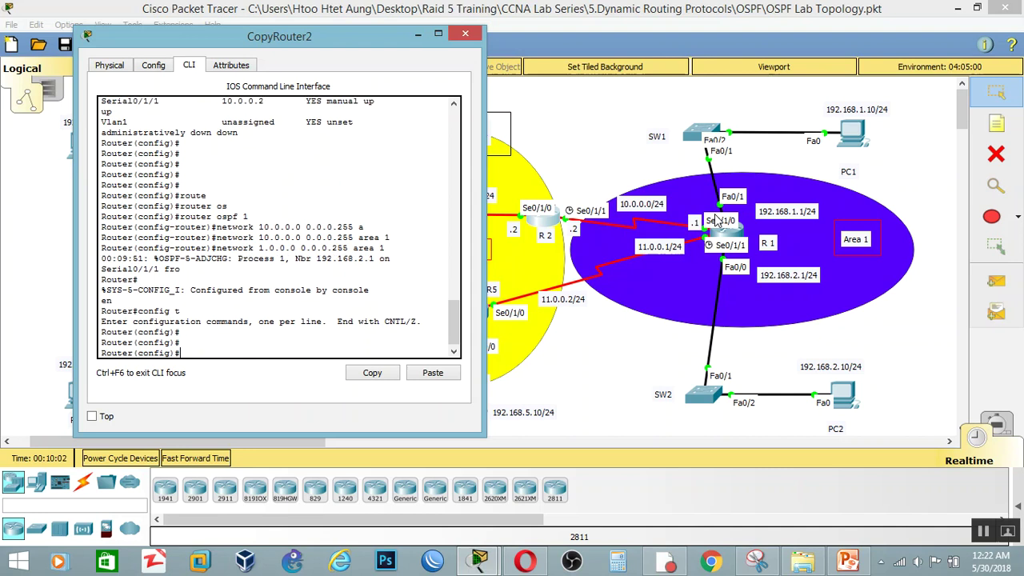
{"action": "type", "text": "router os"}
{"action": "key", "text": "Tab"}
{"action": "type", "text": "1"}
{"action": "key", "text": "Return"}
Advertise network 12.0.0.0 with wildcard mask 0.0.0.255 in area 0 on R2, checking the area in the topology.
{"action": "type", "text": "networ"}
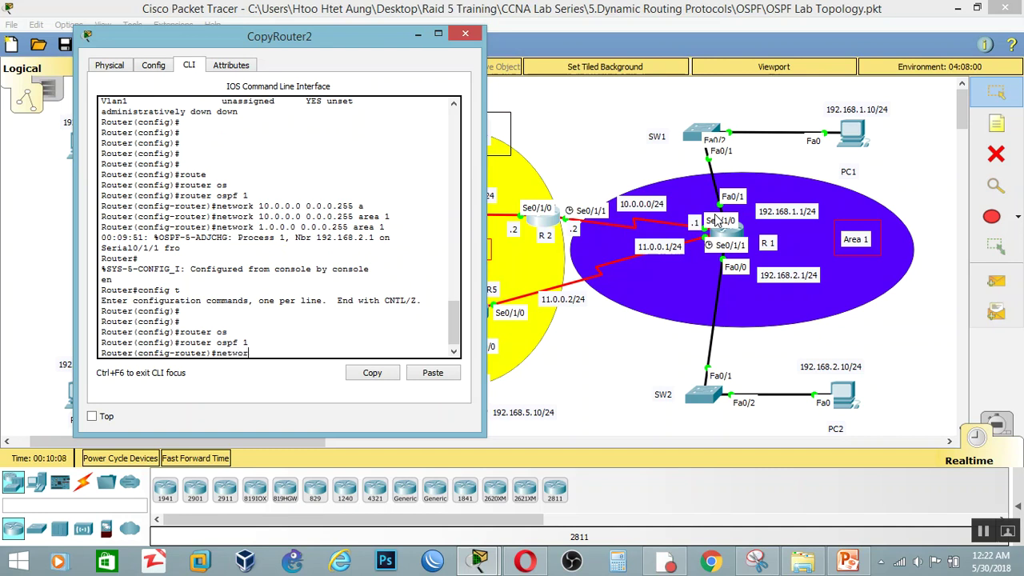
{"action": "type", "text": "k 12.0.0.0 25"}
{"action": "key", "text": "BackSpace"}
{"action": "key", "text": "BackSpace"}
{"action": "key", "text": "BackSpace"}
{"action": "type", "text": "0.0.0.255"}
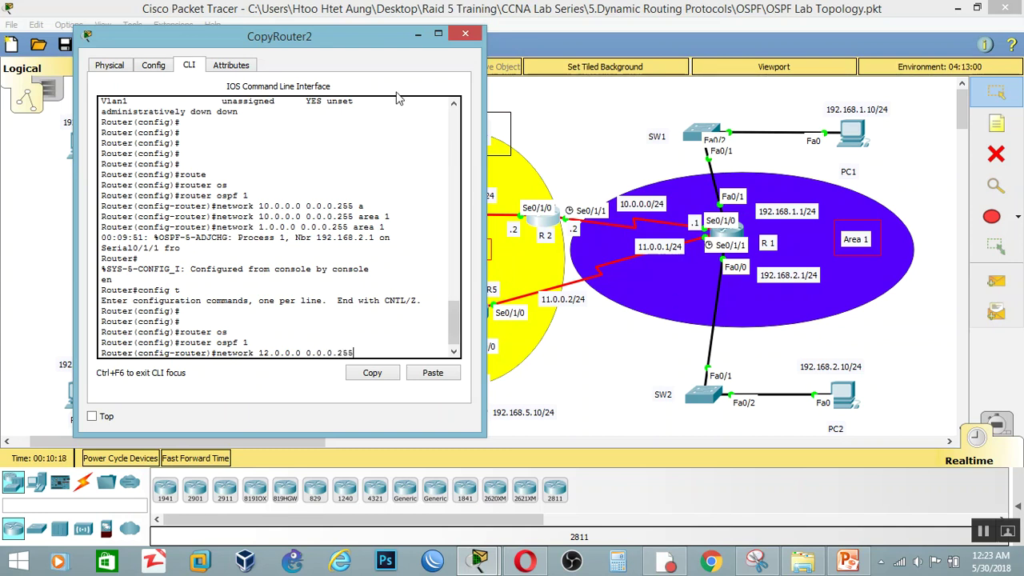
{"action": "type", "text": " ar"}
{"action": "key", "text": "Tab"}
{"action": "left_click_drag", "start_coordinate": [380, 48], "coordinate": [83, 95]}
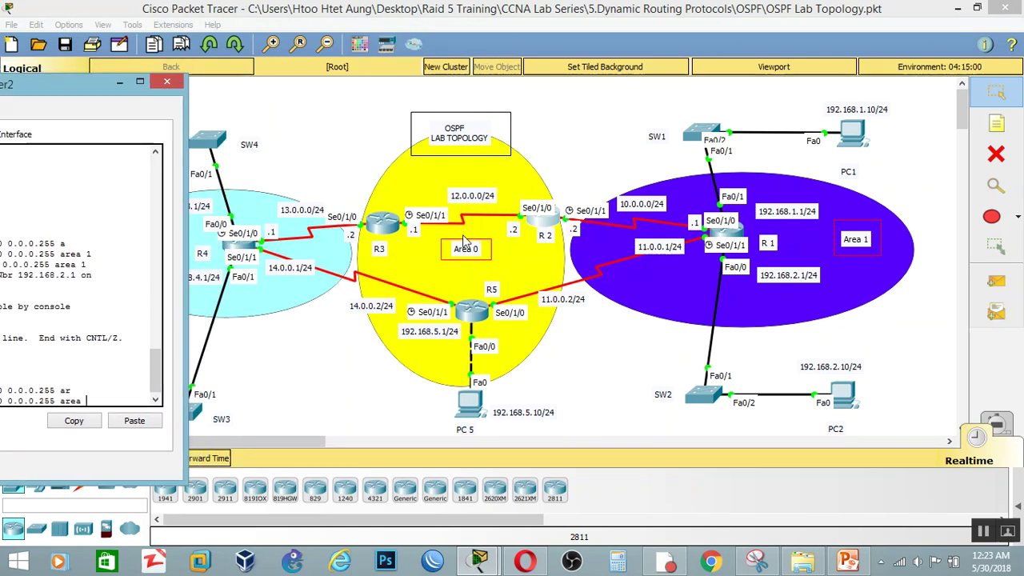
{"action": "left_click_drag", "start_coordinate": [83, 88], "coordinate": [291, 18]}
{"action": "type", "text": "0"}
{"action": "key", "text": "Return"}
End R2's router configuration, run "show ip protocols" and compare its advertised networks with the areas in the topology.
{"action": "type", "text": "end"}
{"action": "key", "text": "Return"}
{"action": "type", "text": "show ip prot"}
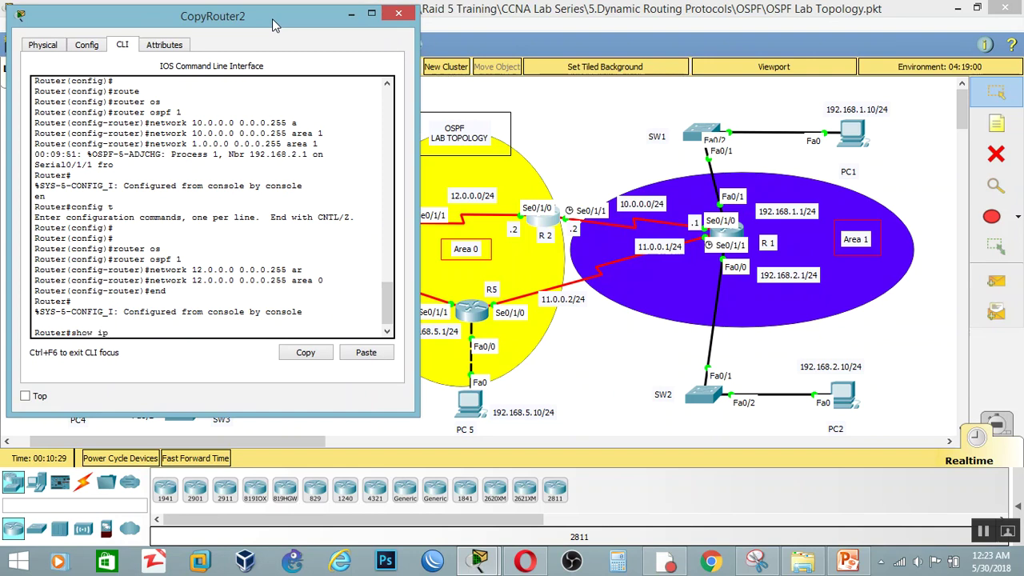
{"action": "key", "text": "Tab"}
{"action": "key", "text": "Return"}
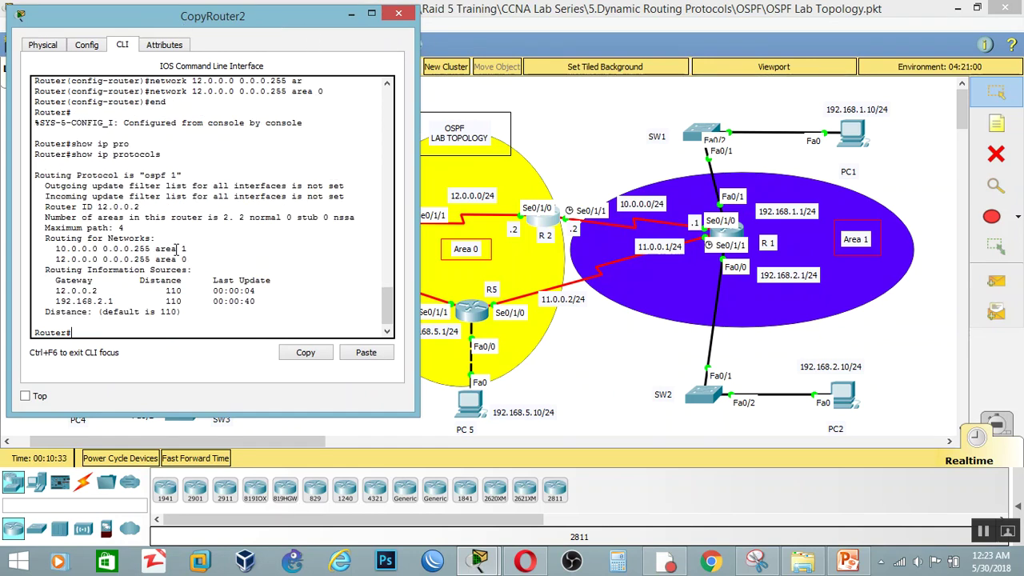
{"action": "left_click_drag", "start_coordinate": [86, 249], "coordinate": [188, 248]}
{"action": "left_click_drag", "start_coordinate": [596, 127], "coordinate": [775, 254]}
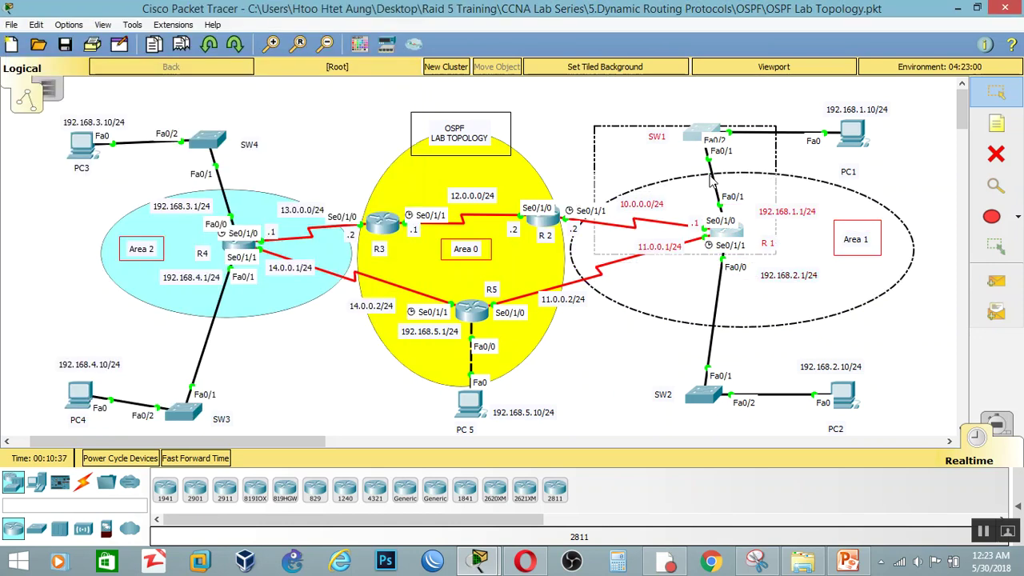
{"action": "left_click", "coordinate": [584, 159]}
{"action": "left_click_drag", "start_coordinate": [566, 142], "coordinate": [430, 234]}
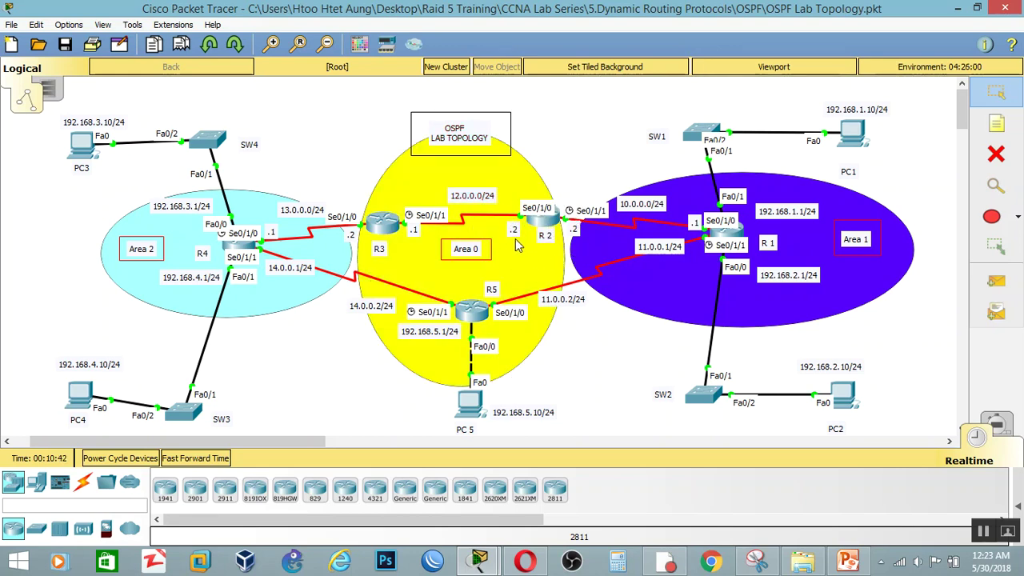
Open router R3's command line and enter global configuration mode.
{"action": "left_click", "coordinate": [390, 226]}
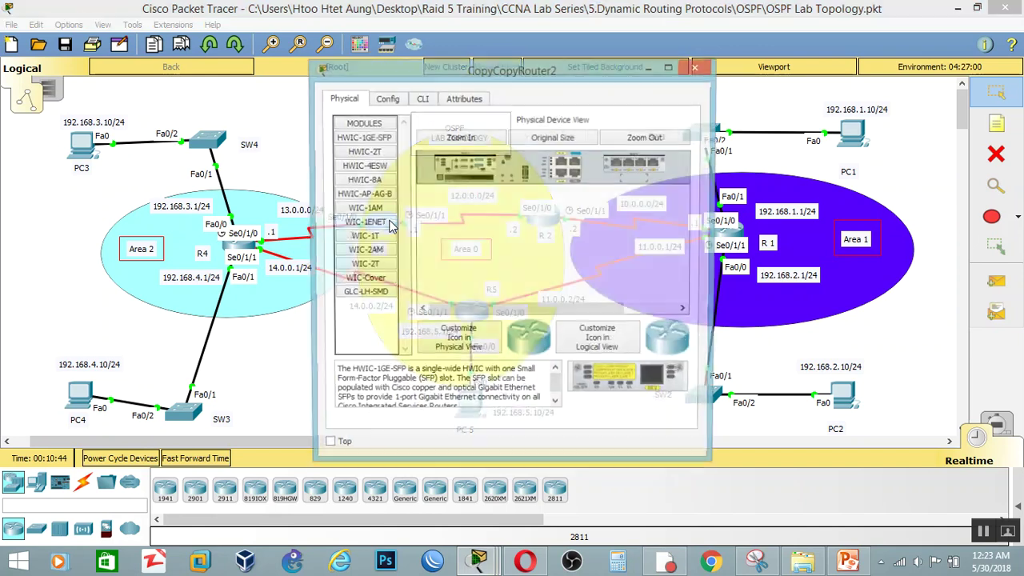
{"action": "left_click", "coordinate": [422, 97]}
{"action": "key", "text": "Return"}
{"action": "key", "text": "Return"}
{"action": "key", "text": "Return"}
{"action": "type", "text": "co"}
{"action": "key", "text": "BackSpace"}
{"action": "type", "text": "en"}
{"action": "key", "text": "Return"}
{"action": "type", "text": "confi t"}
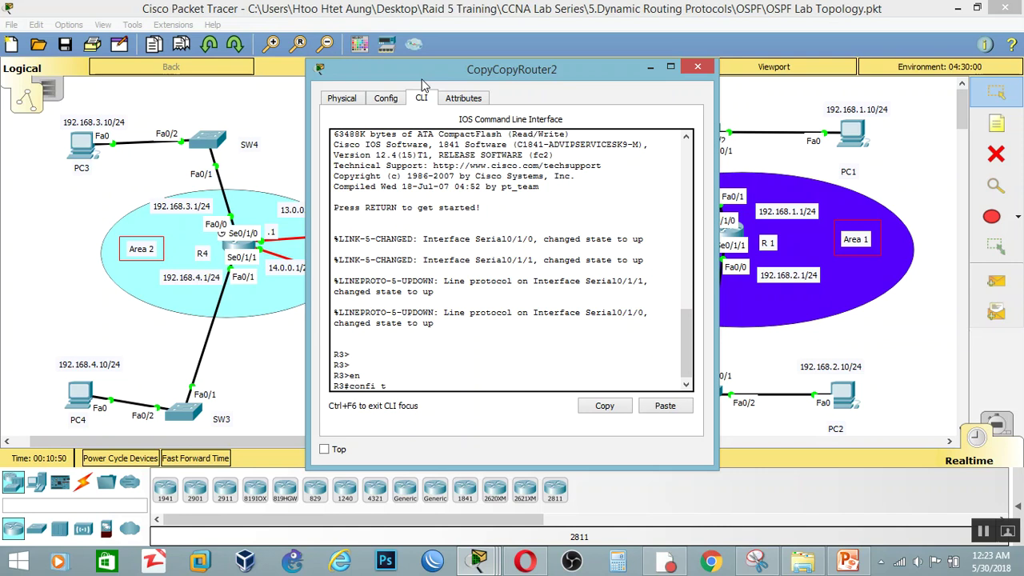
{"action": "key", "text": "Return"}
Run "do sh ip int br" on R3 and examine the addresses of its two serial interfaces.
{"action": "type", "text": "show"}
{"action": "key", "text": "BackSpace"}
{"action": "key", "text": "BackSpace"}
{"action": "key", "text": "BackSpace"}
{"action": "key", "text": "BackSpace"}
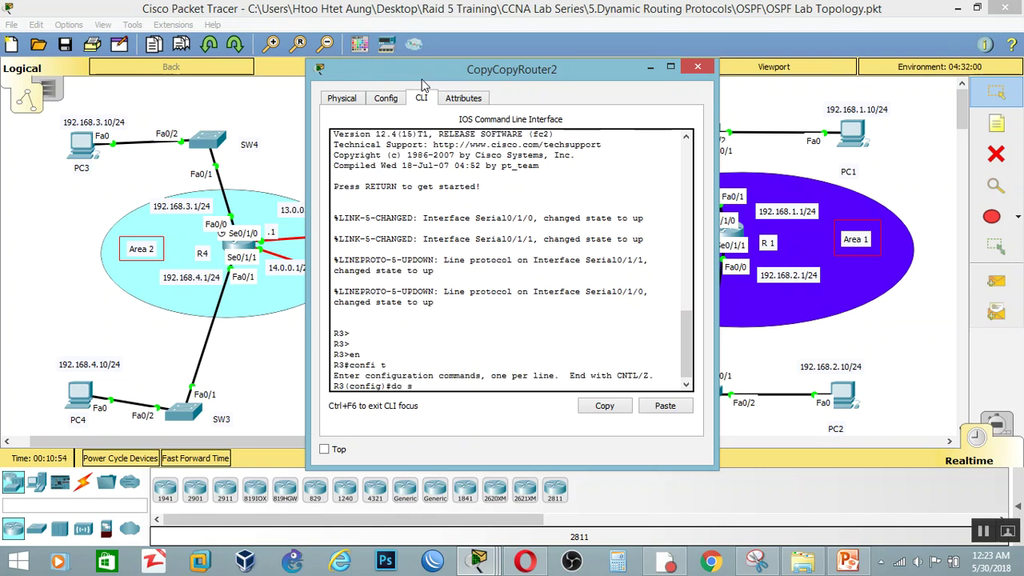
{"action": "type", "text": "h ip int br"}
{"action": "key", "text": "Return"}
{"action": "key", "text": "Return"}
{"action": "key", "text": "Return"}
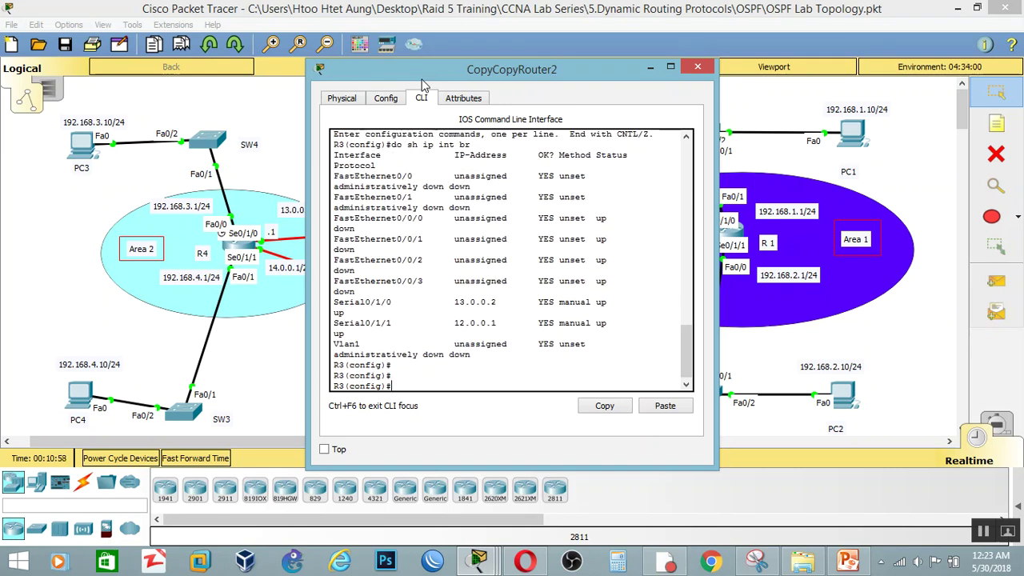
{"action": "left_click_drag", "start_coordinate": [453, 302], "coordinate": [513, 304]}
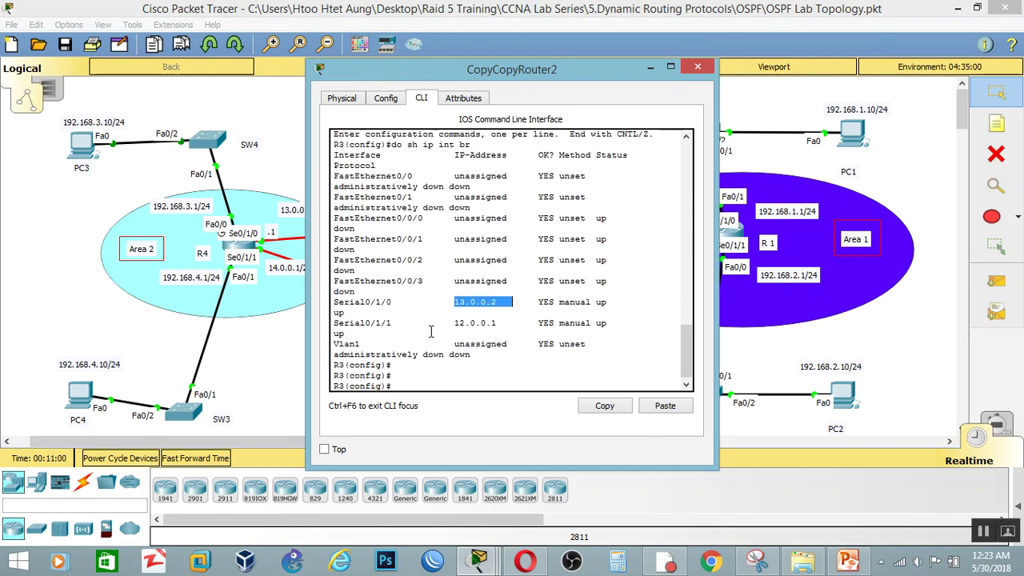
{"action": "left_click_drag", "start_coordinate": [455, 322], "coordinate": [513, 324]}
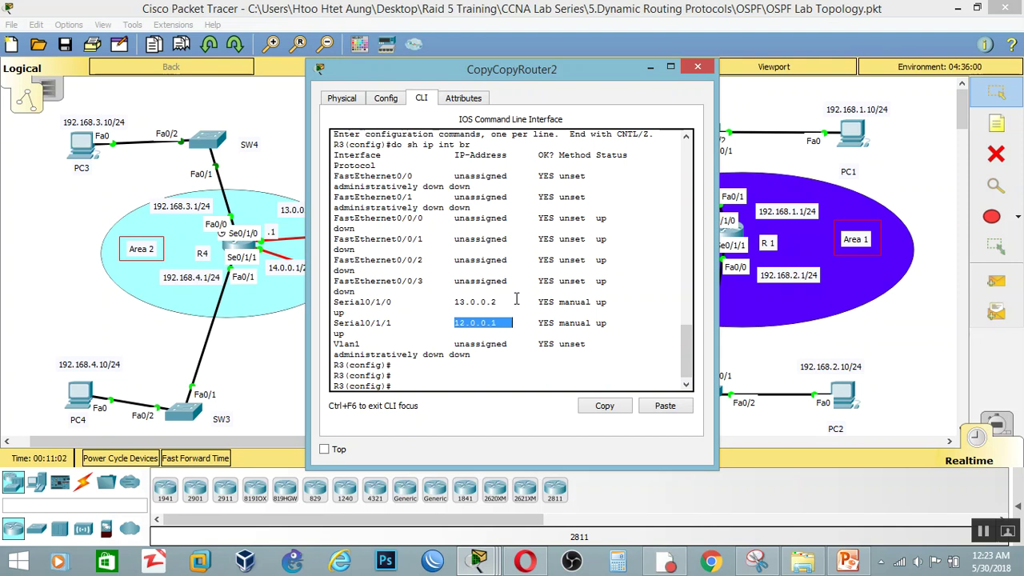
Start OSPF process 1 on R3.
{"action": "type", "text": "router os"}
{"action": "key", "text": "Tab"}
{"action": "type", "text": "1"}
{"action": "key", "text": "Return"}
Advertise network 13.0.0.0 with wildcard mask 0.0.0.255 in area 2 on R3, checking the area in the topology.
{"action": "type", "text": "net"}
{"action": "key", "text": "Tab"}
{"action": "type", "text": "13"}
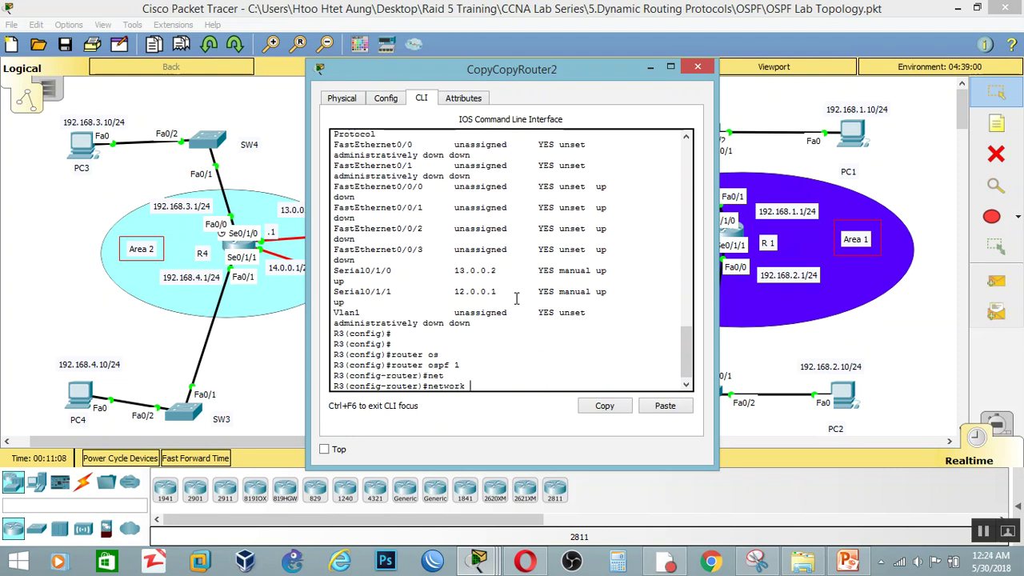
{"action": "type", "text": ".0.0.0 0"}
{"action": "key", "text": "BackSpace"}
{"action": "type", "text": ".0.0.255"}
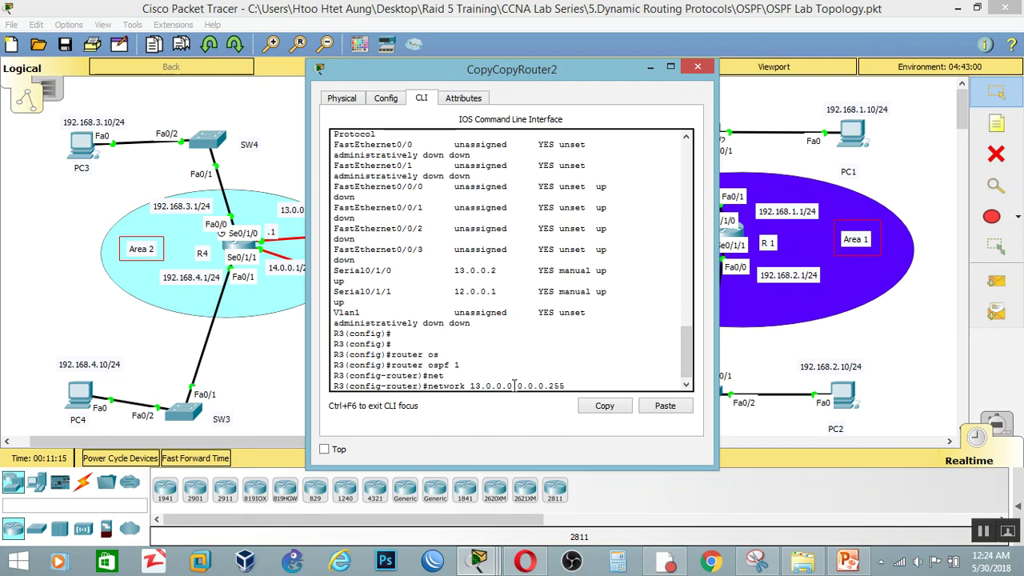
{"action": "double_click", "coordinate": [514, 387]}
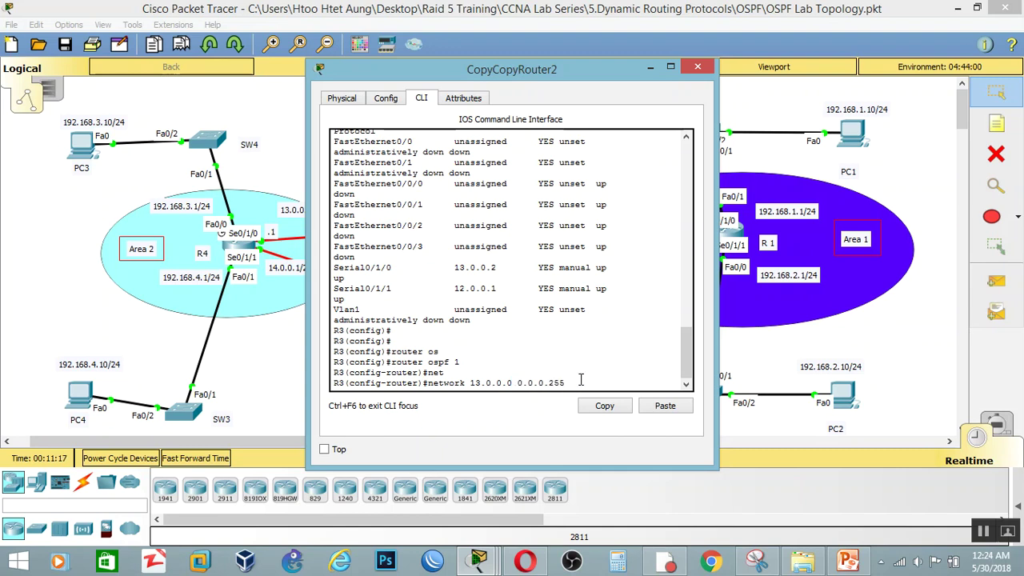
{"action": "type", "text": "ar"}
{"action": "key", "text": "Tab"}
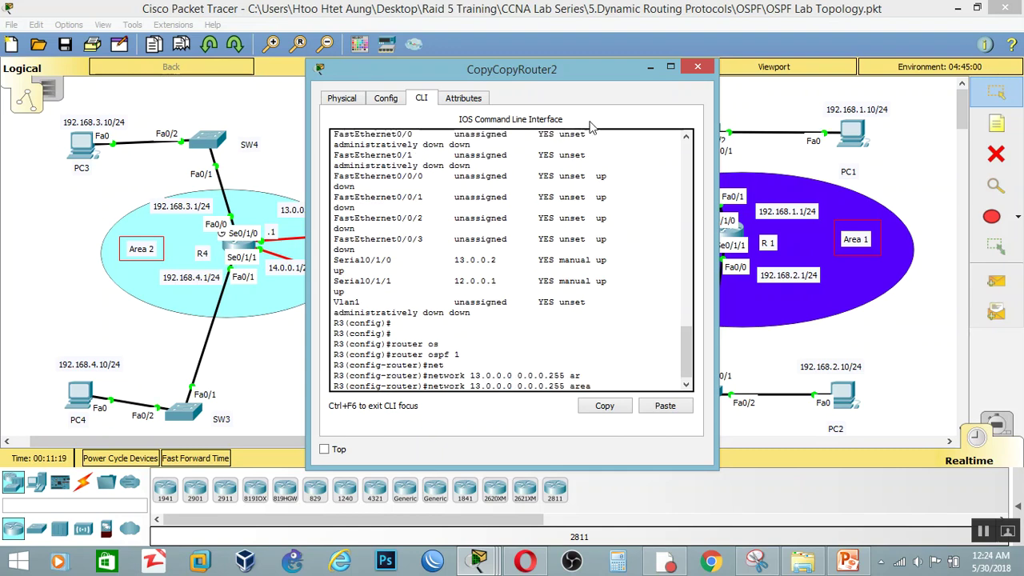
{"action": "left_click_drag", "start_coordinate": [644, 70], "coordinate": [847, 77]}
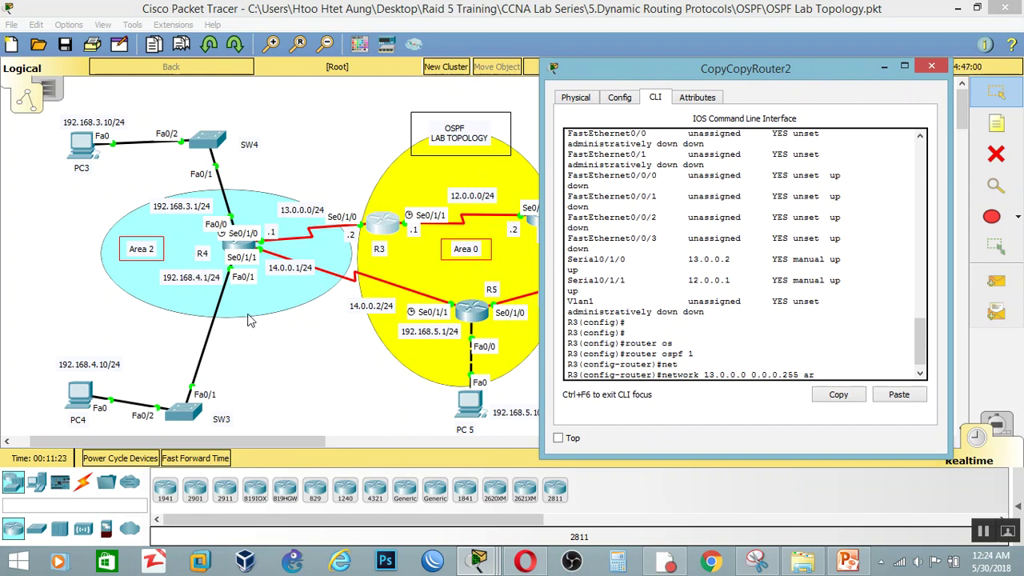
{"action": "left_click_drag", "start_coordinate": [707, 76], "coordinate": [545, 73]}
{"action": "key", "text": "Tab"}
{"action": "type", "text": "2"}
{"action": "key", "text": "Return"}
Advertise network 12.0.0.0 with wildcard mask 0.0.0.255 in area 0 on R3.
{"action": "key", "text": "Up"}
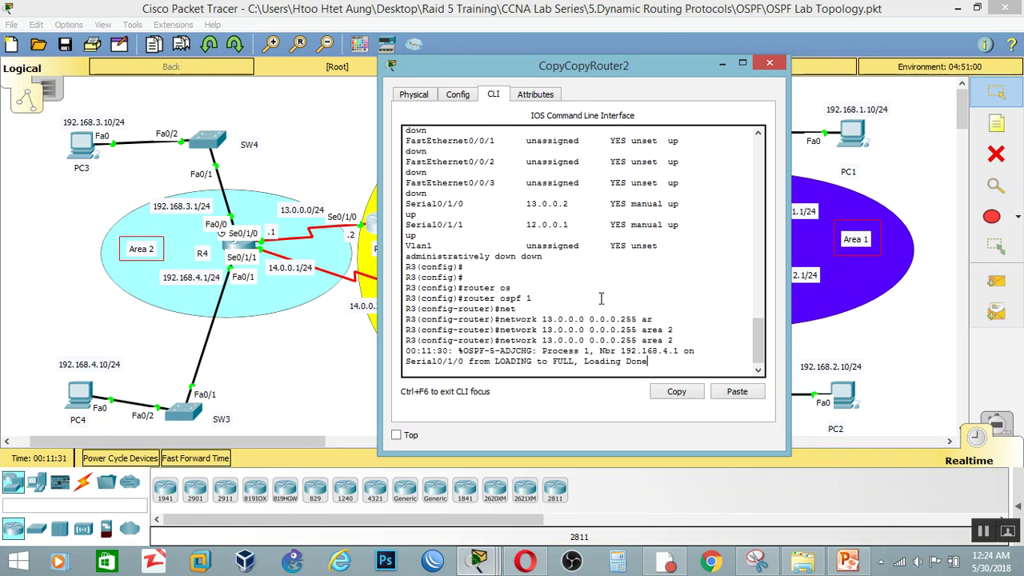
{"action": "key", "text": "Up"}
{"action": "key", "text": "Up"}
{"action": "key", "text": "Up"}
{"action": "key", "text": "Up"}
{"action": "key", "text": "Up"}
{"action": "key", "text": "Down"}
{"action": "key", "text": "Down"}
{"action": "key", "text": "Down"}
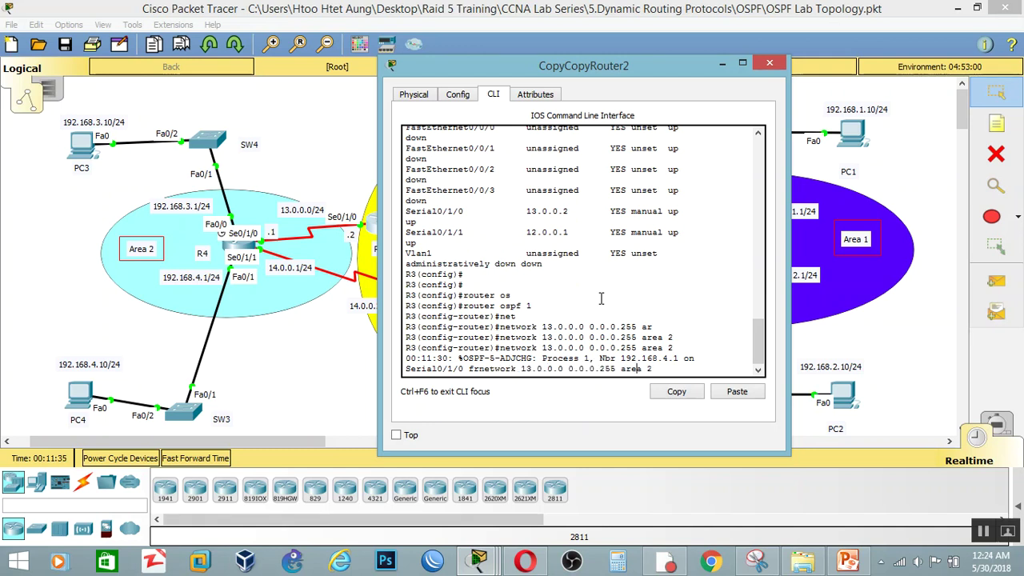
{"action": "key", "text": "BackSpace"}
{"action": "type", "text": "2"}
{"action": "key", "text": "Right"}
{"action": "key", "text": "Right"}
{"action": "key", "text": "Right"}
{"action": "key", "text": "Right"}
{"action": "key", "text": "Right"}
{"action": "key", "text": "Right"}
{"action": "key", "text": "Right"}
{"action": "key", "text": "Right"}
{"action": "key", "text": "Right"}
{"action": "key", "text": "Right"}
{"action": "key", "text": "Right"}
{"action": "key", "text": "Right"}
{"action": "key", "text": "BackSpace"}
{"action": "type", "text": "0"}
{"action": "key", "text": "Return"}
{"action": "key", "text": "Return"}
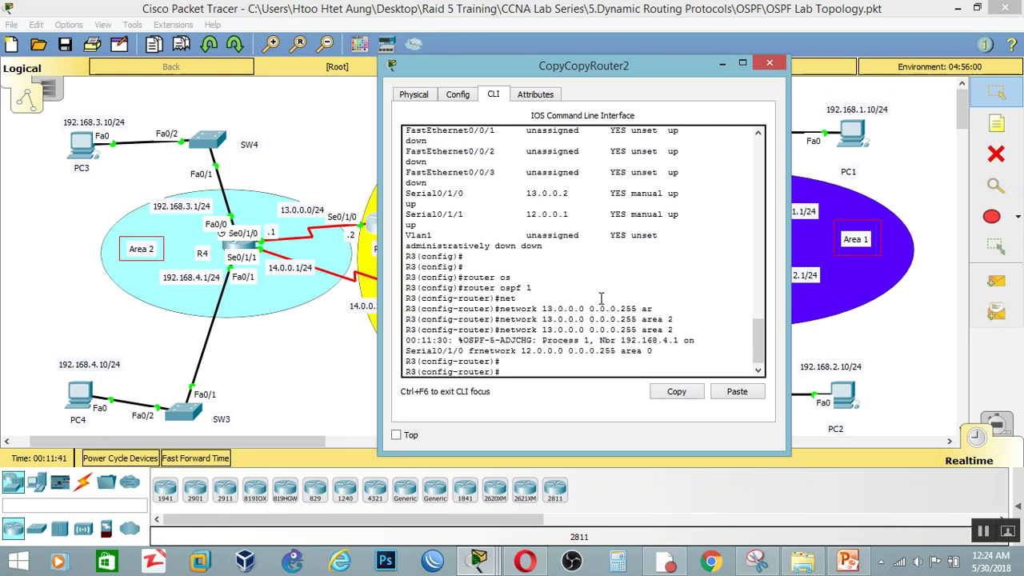
Exit configuration mode on R3 with "end".
{"action": "type", "text": "emd"}
{"action": "key", "text": "Return"}
{"action": "key", "text": "Return"}
{"action": "key", "text": "Return"}
{"action": "type", "text": "en"}
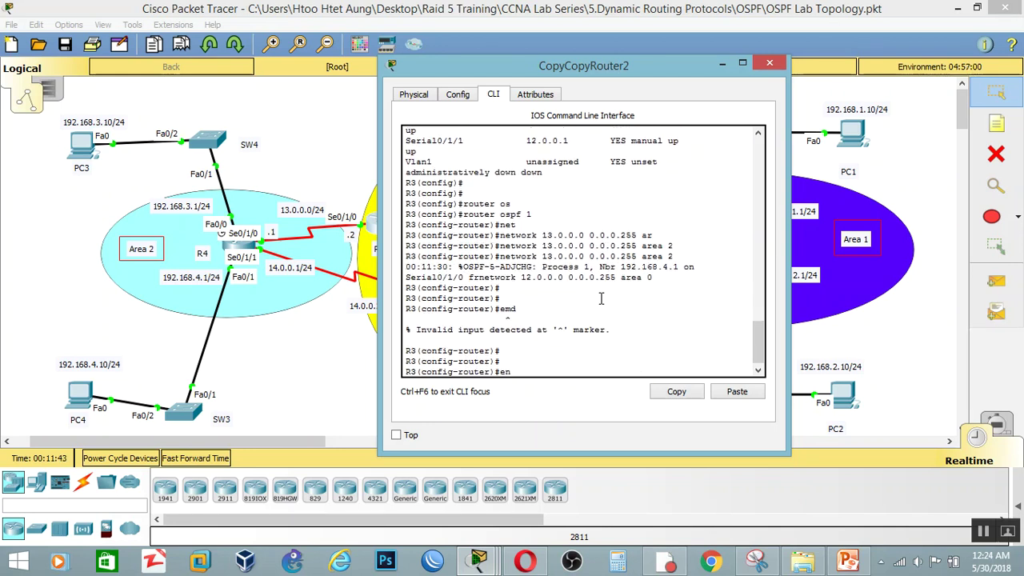
{"action": "type", "text": "d"}
{"action": "key", "text": "Return"}
Run "show ip protocols" on R3, compare the advertised networks and areas with the topology, and close the router.
{"action": "type", "text": "show ip"}
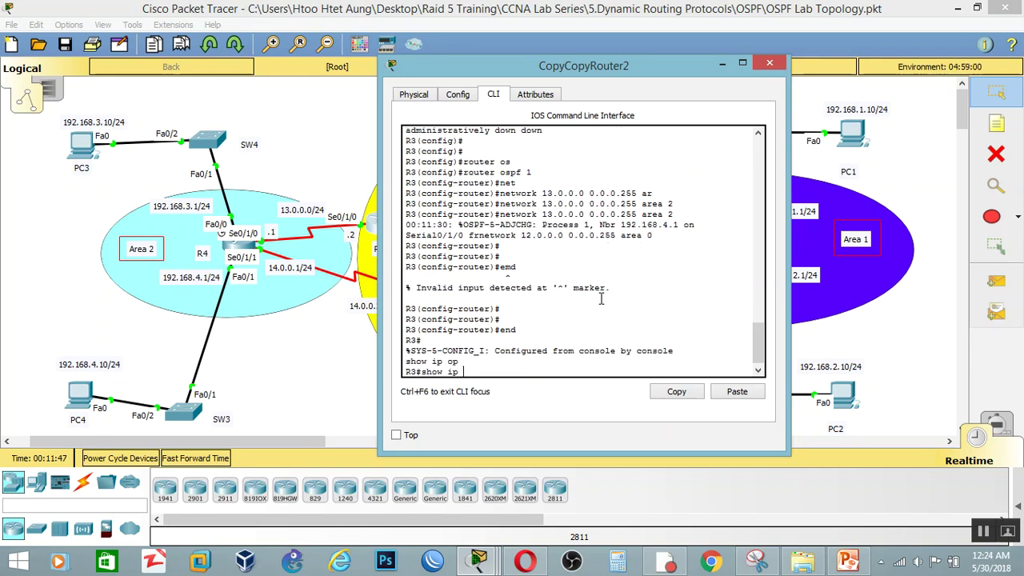
{"action": "type", "text": "protocols"}
{"action": "key", "text": "Return"}
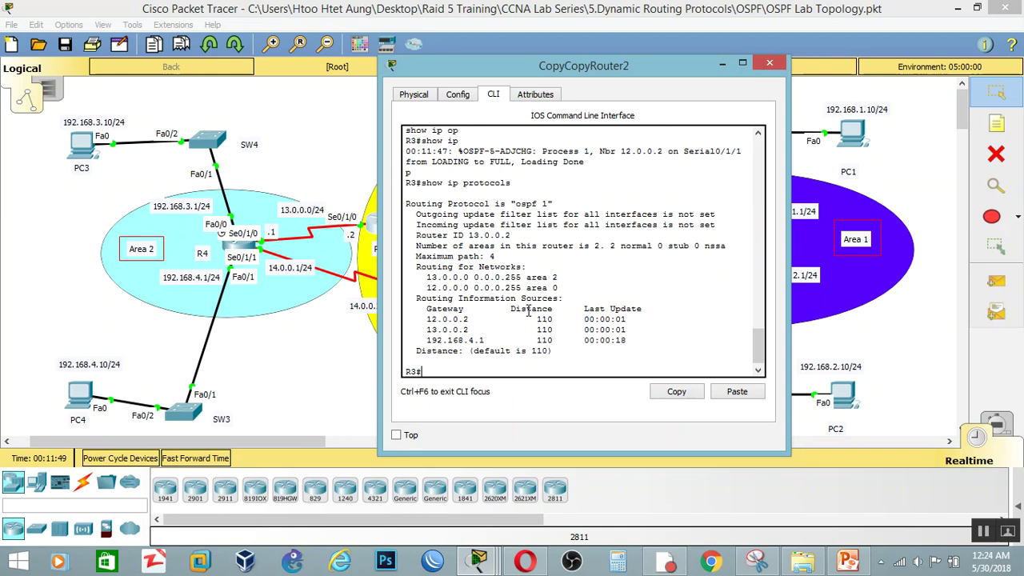
{"action": "left_click_drag", "start_coordinate": [580, 71], "coordinate": [810, 78]}
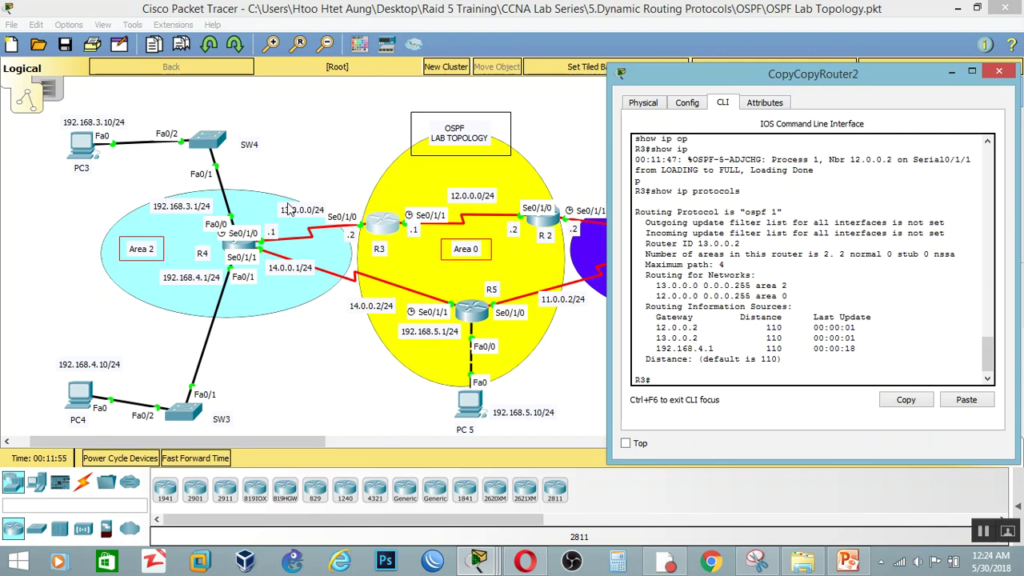
{"action": "left_click", "coordinate": [66, 176]}
{"action": "left_click", "coordinate": [313, 374]}
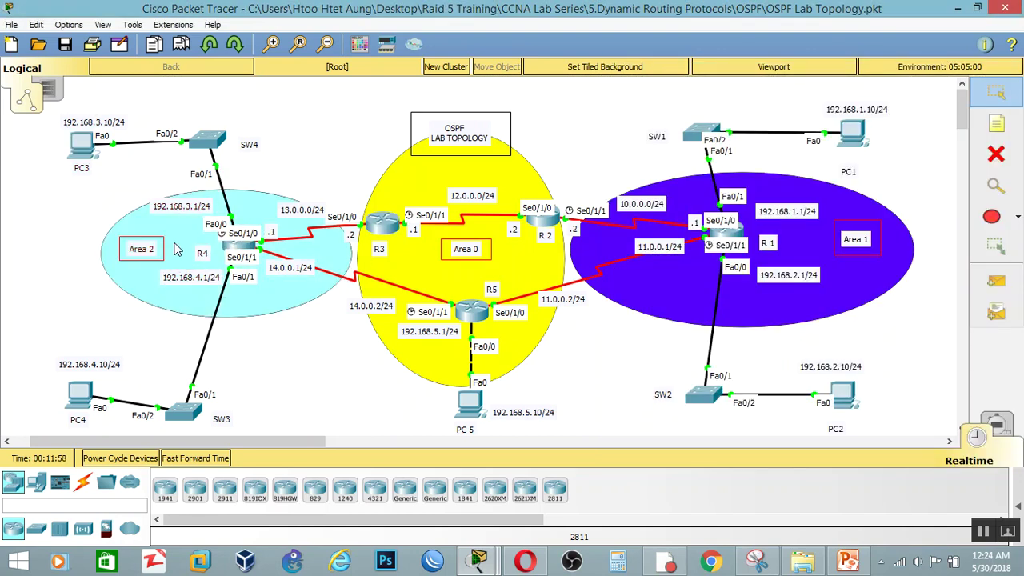
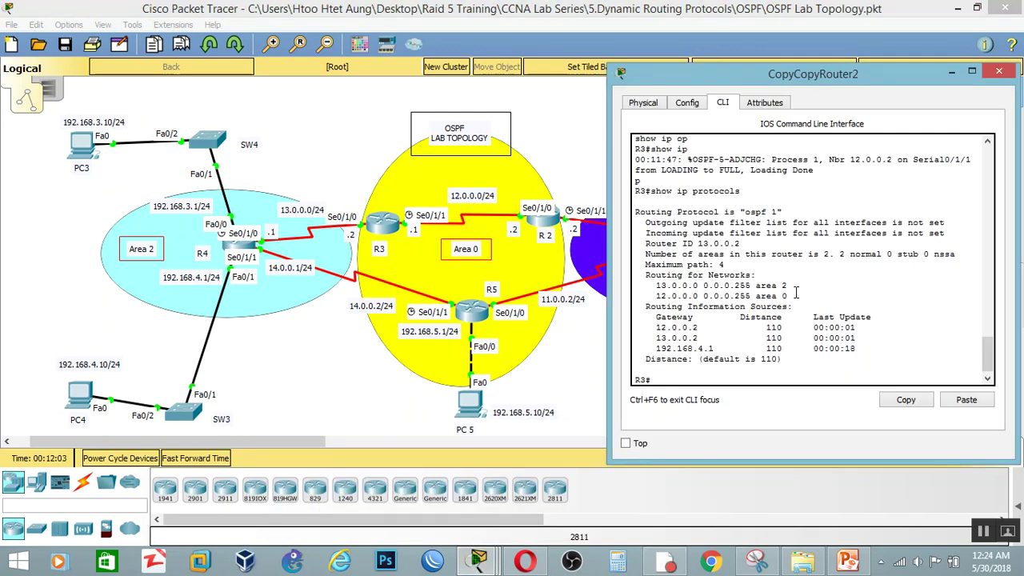
{"action": "left_click", "coordinate": [1001, 72]}
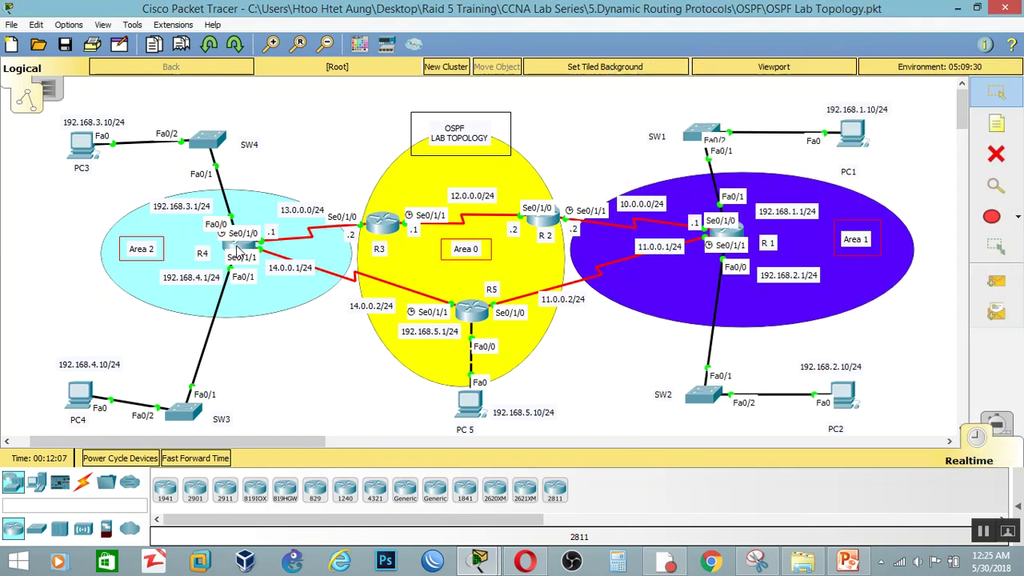
Open router R4's command line and enter global configuration mode.
{"action": "left_click", "coordinate": [236, 250]}
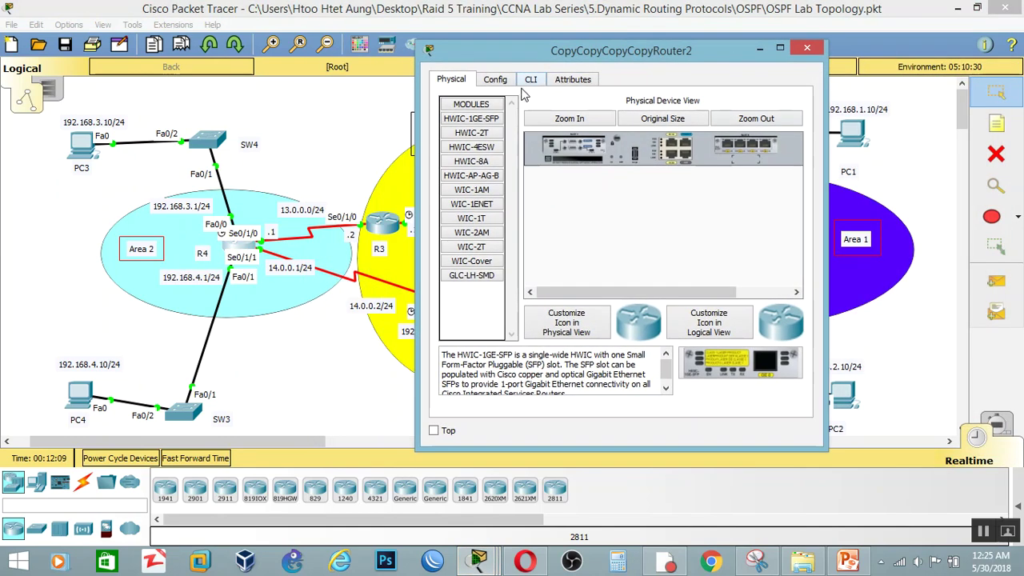
{"action": "left_click", "coordinate": [529, 82]}
{"action": "key", "text": "Return"}
{"action": "key", "text": "Return"}
{"action": "type", "text": "en"}
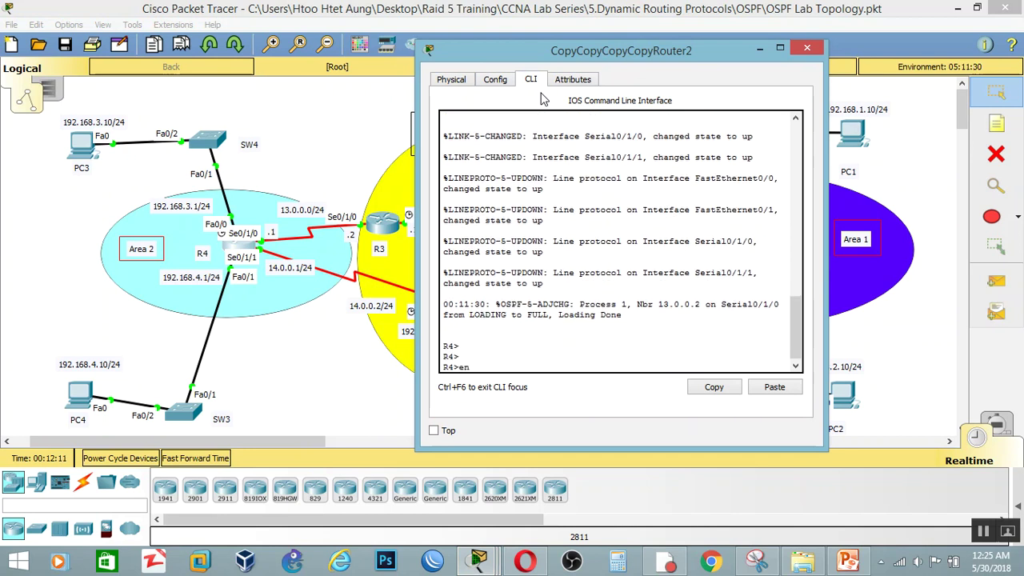
{"action": "key", "text": "Return"}
{"action": "type", "text": "confi t"}
{"action": "key", "text": "Return"}
Run "do sh ip int br" on R4 to examine its interface addresses.
{"action": "type", "text": "s"}
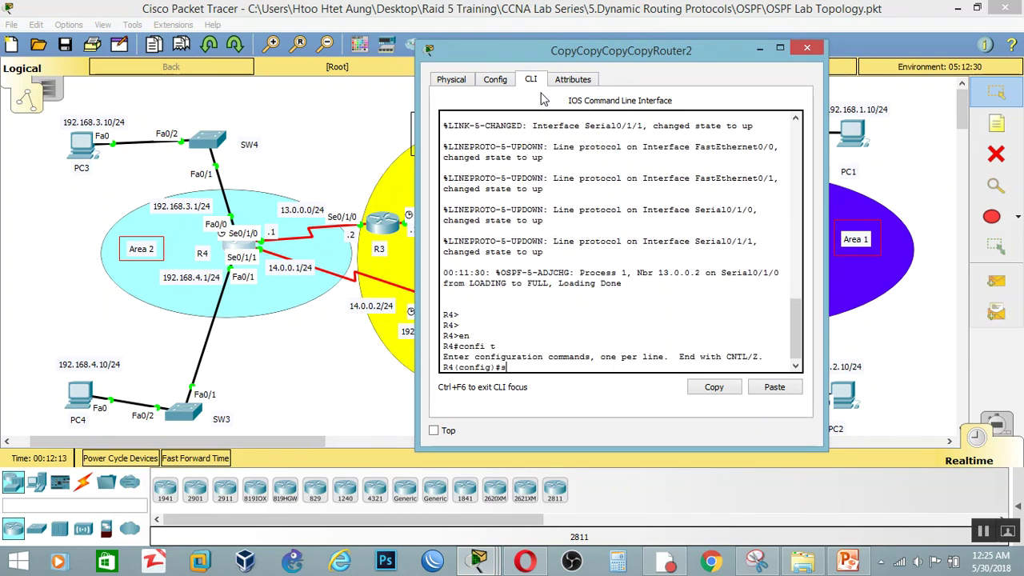
{"action": "type", "text": "o sh ip int br"}
{"action": "key", "text": "Return"}
{"action": "key", "text": "Return"}
{"action": "key", "text": "Return"}
{"action": "key", "text": "Return"}
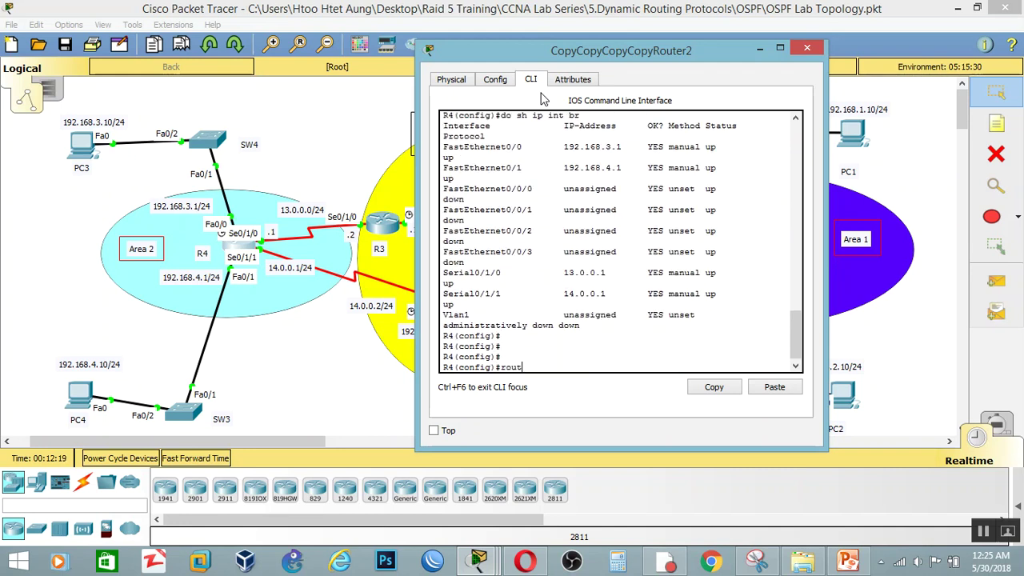
Start OSPF process 1 on R4.
{"action": "type", "text": "router os"}
{"action": "key", "text": "Tab"}
{"action": "type", "text": "1"}
{"action": "key", "text": "Return"}
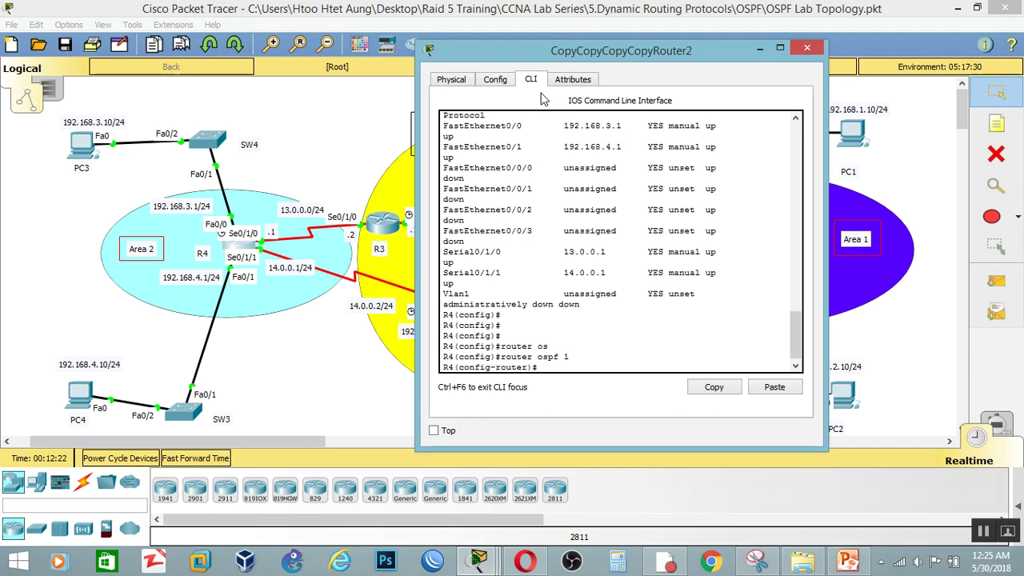
Advertise network 192.168.3.0 with wildcard mask 0.0.0.255 in area 2 on R4, keeping the topology in view.
{"action": "left_click_drag", "start_coordinate": [650, 52], "coordinate": [763, 50]}
{"action": "left_click_drag", "start_coordinate": [725, 124], "coordinate": [711, 146]}
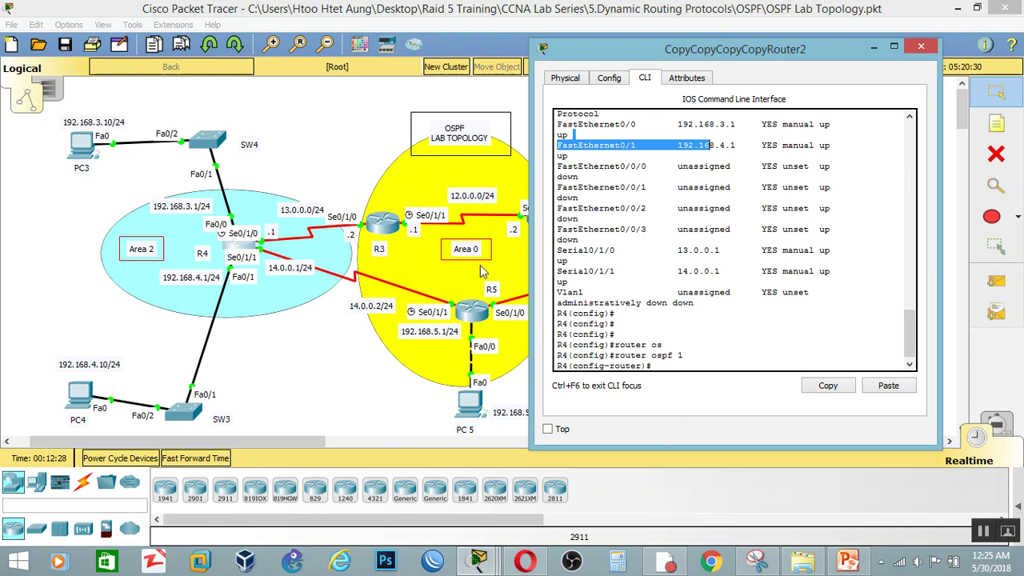
{"action": "type", "text": "net"}
{"action": "key", "text": "Tab"}
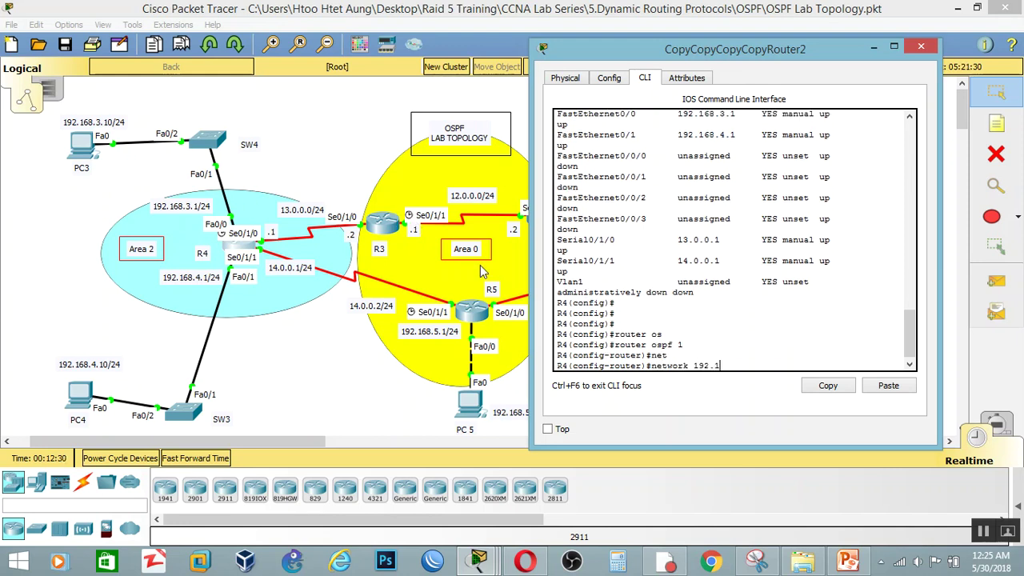
{"action": "type", "text": "192.168.3.0 0.0.0.255 a"}
{"action": "key", "text": "Tab"}
{"action": "type", "text": "2"}
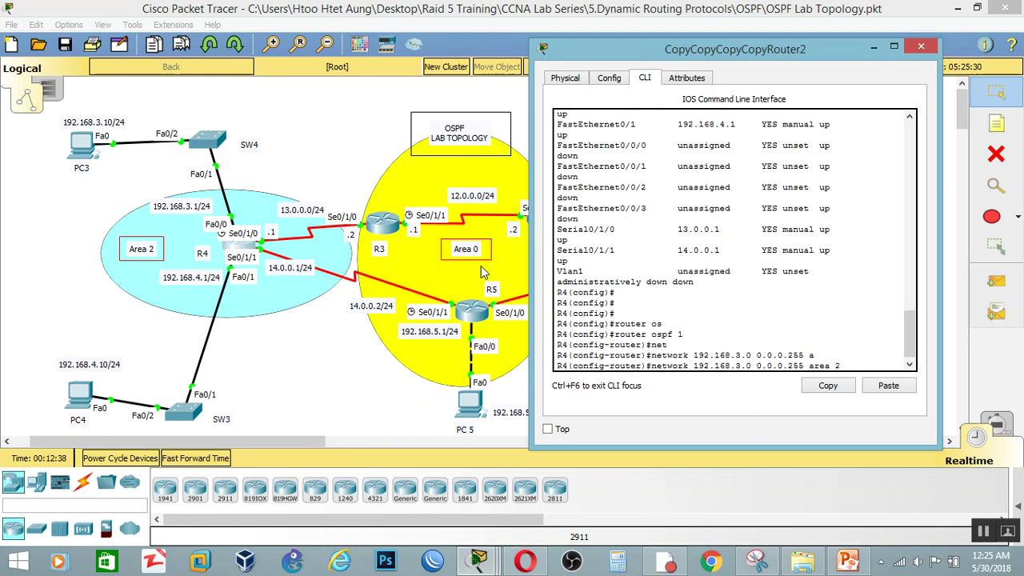
{"action": "key", "text": "Tab"}
Advertise network 192.168.4.0 with wildcard mask 0.0.0.255 in area 2 on R4.
{"action": "key", "text": "Left"}
{"action": "key", "text": "Left"}
{"action": "key", "text": "Left"}
{"action": "key", "text": "Left"}
{"action": "key", "text": "Left"}
{"action": "key", "text": "Left"}
{"action": "key", "text": "Left"}
{"action": "key", "text": "Left"}
{"action": "key", "text": "Left"}
{"action": "key", "text": "Left"}
{"action": "key", "text": "Left"}
{"action": "key", "text": "Left"}
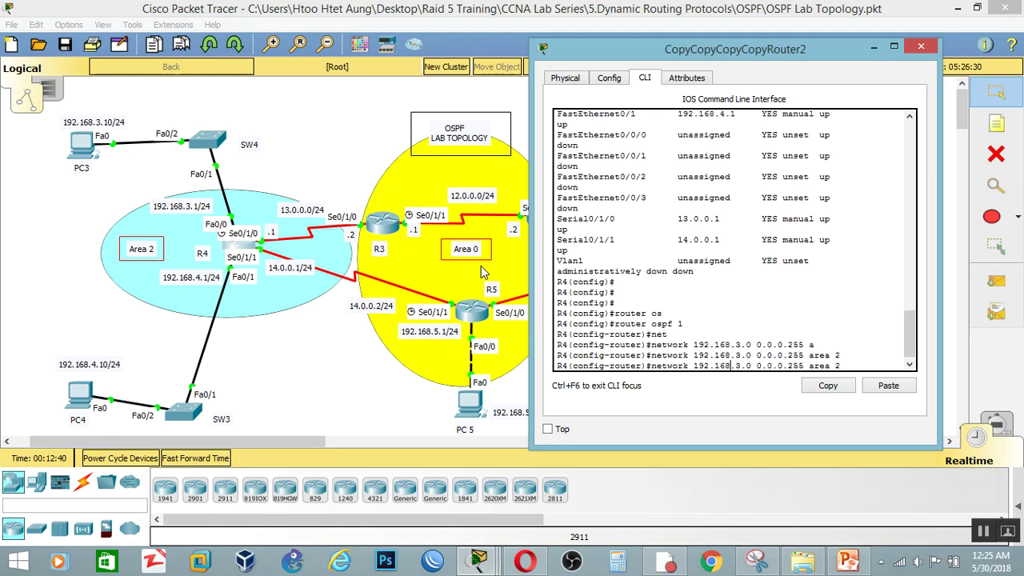
{"action": "key", "text": "Delete"}
{"action": "type", "text": "4"}
{"action": "key", "text": "Return"}
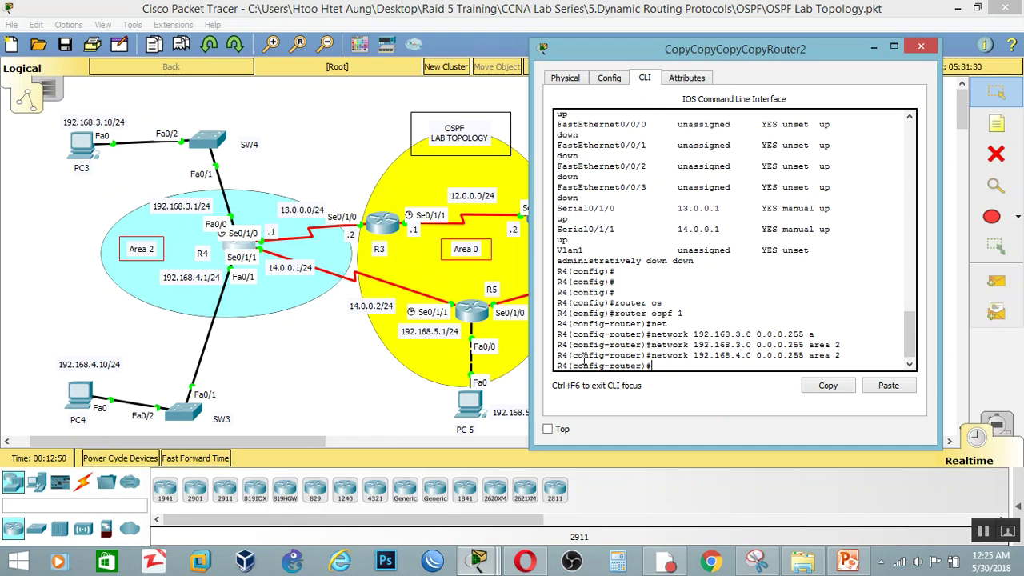
Advertise network 13.0.0.0 with wildcard mask 0.0.0.255 in area 2 on R4.
{"action": "type", "text": "network 13.0.0.0 0.0"}
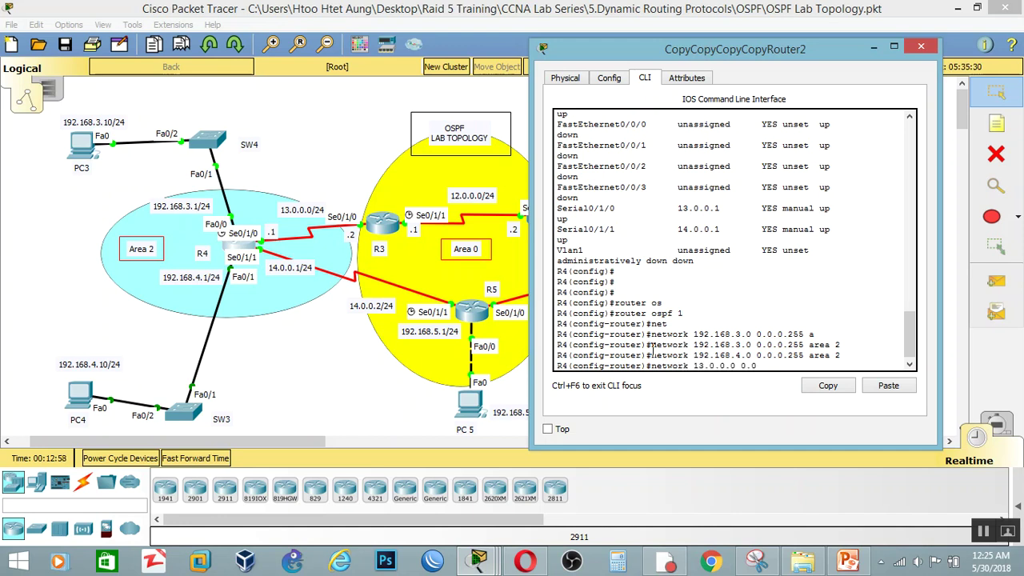
{"action": "type", "text": ".0.255 a"}
{"action": "key", "text": "Tab"}
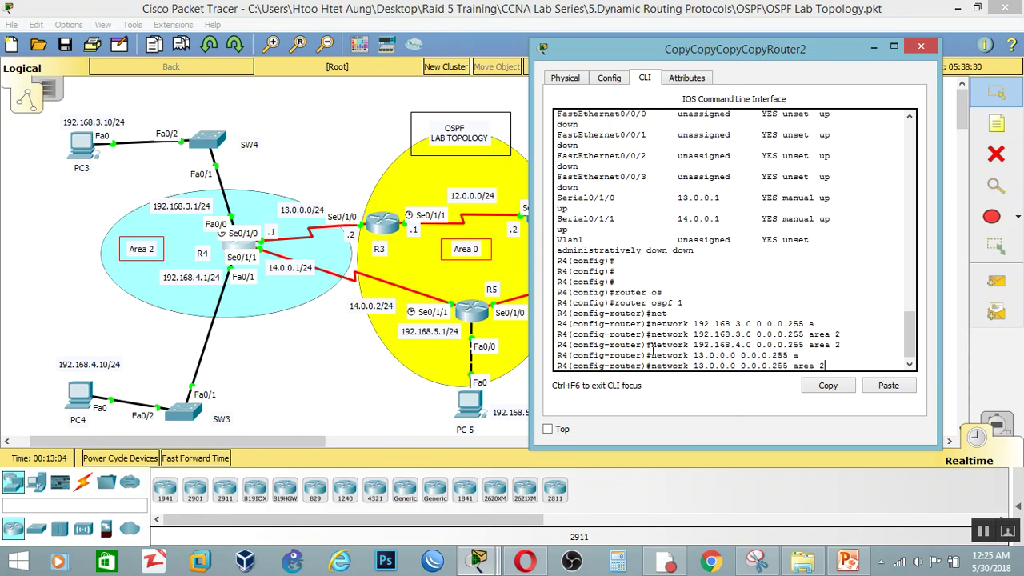
{"action": "type", "text": "2"}
{"action": "key", "text": "Return"}
Advertise network 14.0.0.0 with wildcard mask 0.0.0.255 in area 2 on R4.
{"action": "type", "text": "net"}
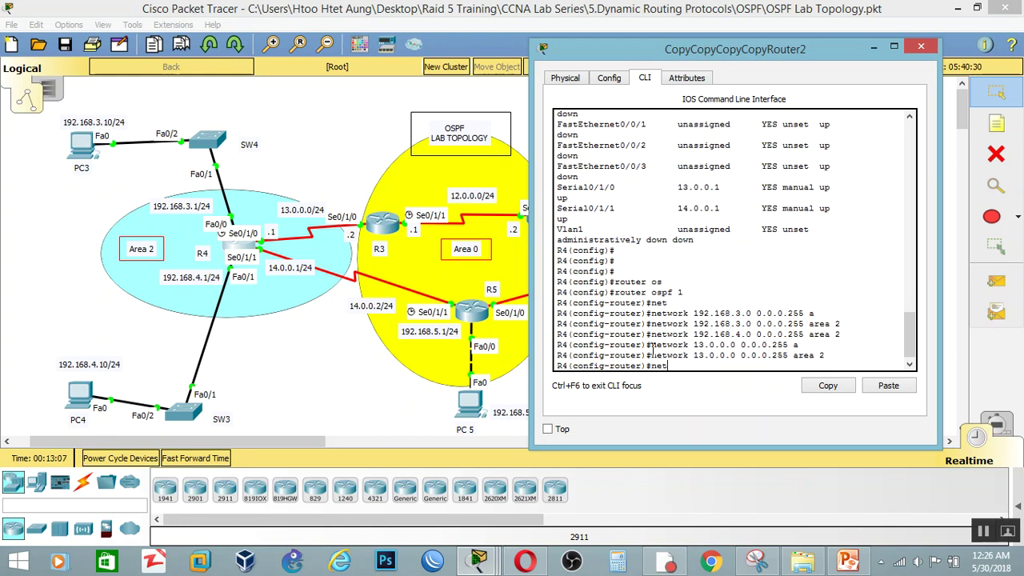
{"action": "key", "text": "Up"}
{"action": "key", "text": "Left"}
{"action": "key", "text": "Left"}
{"action": "key", "text": "Left"}
{"action": "key", "text": "Left"}
{"action": "key", "text": "Left"}
{"action": "key", "text": "Left"}
{"action": "key", "text": "Left"}
{"action": "key", "text": "Left"}
{"action": "key", "text": "Left"}
{"action": "key", "text": "Left"}
{"action": "key", "text": "Left"}
{"action": "key", "text": "Left"}
{"action": "key", "text": "Left"}
{"action": "key", "text": "Left"}
{"action": "key", "text": "Left"}
{"action": "key", "text": "Left"}
{"action": "key", "text": "Left"}
{"action": "key", "text": "Left"}
{"action": "key", "text": "Left"}
{"action": "key", "text": "Left"}
{"action": "key", "text": "BackSpace"}
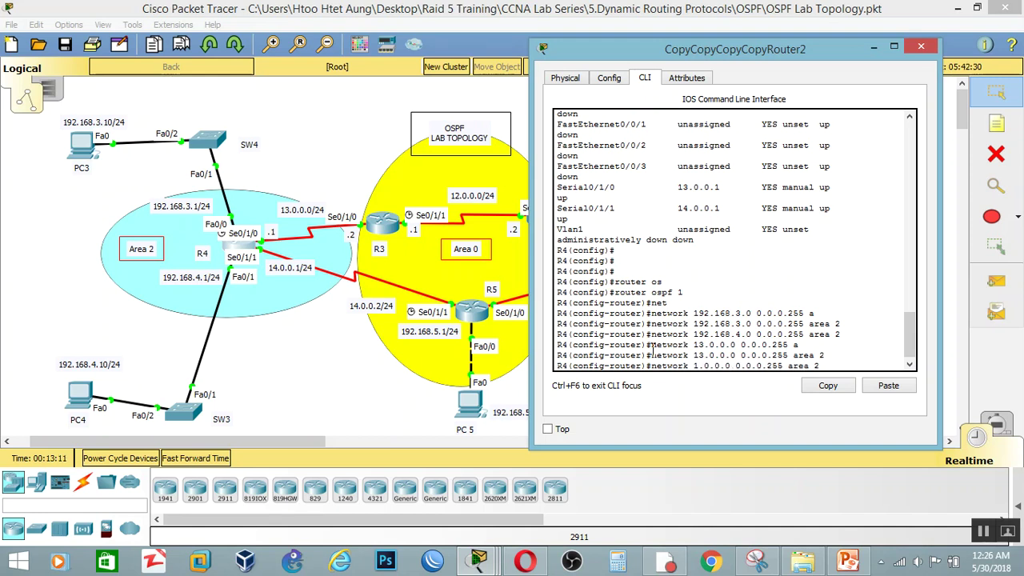
{"action": "type", "text": "4"}
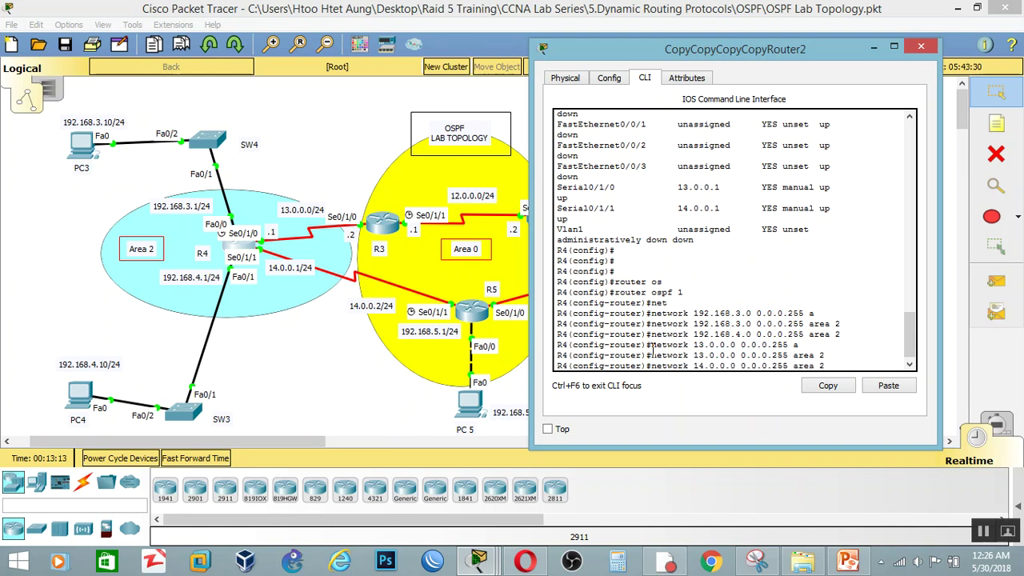
{"action": "key", "text": "Return"}
Exit configuration mode on R4 with "end".
{"action": "type", "text": "end"}
{"action": "key", "text": "Return"}
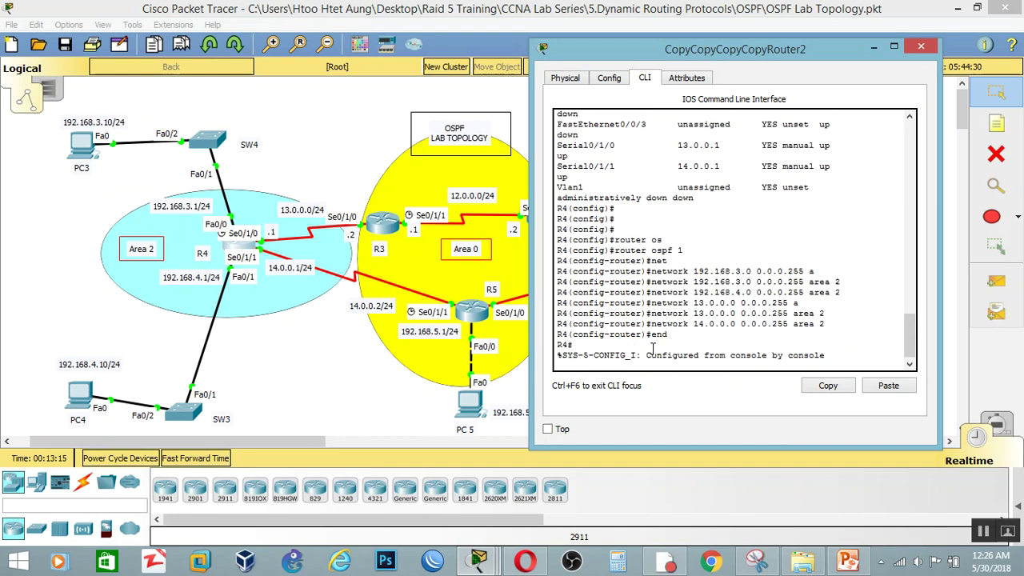
{"action": "key", "text": "Return"}
Run "show ip protocols" on R4, review the networks it routes for, and close the router.
{"action": "type", "text": "show ip int"}
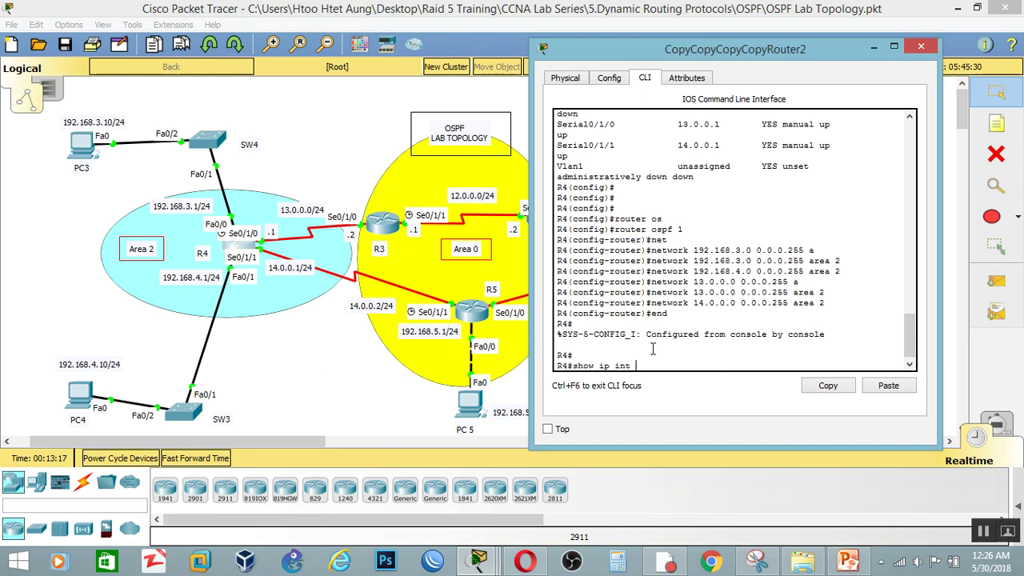
{"action": "key", "text": "BackSpace"}
{"action": "key", "text": "BackSpace"}
{"action": "key", "text": "BackSpace"}
{"action": "key", "text": "BackSpace"}
{"action": "type", "text": "pr"}
{"action": "key", "text": "Tab"}
{"action": "key", "text": "Return"}
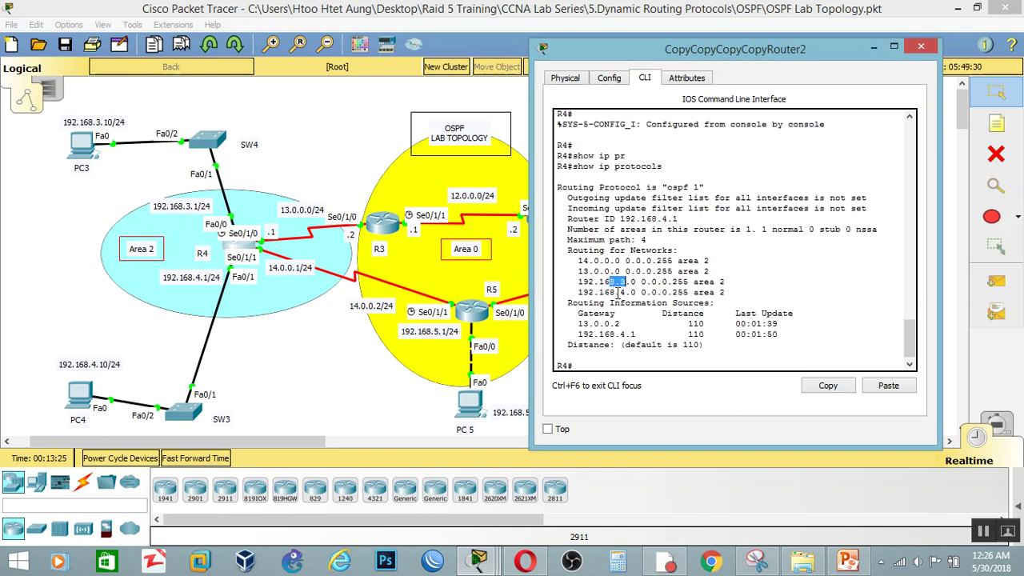
{"action": "left_click_drag", "start_coordinate": [577, 261], "coordinate": [594, 272]}
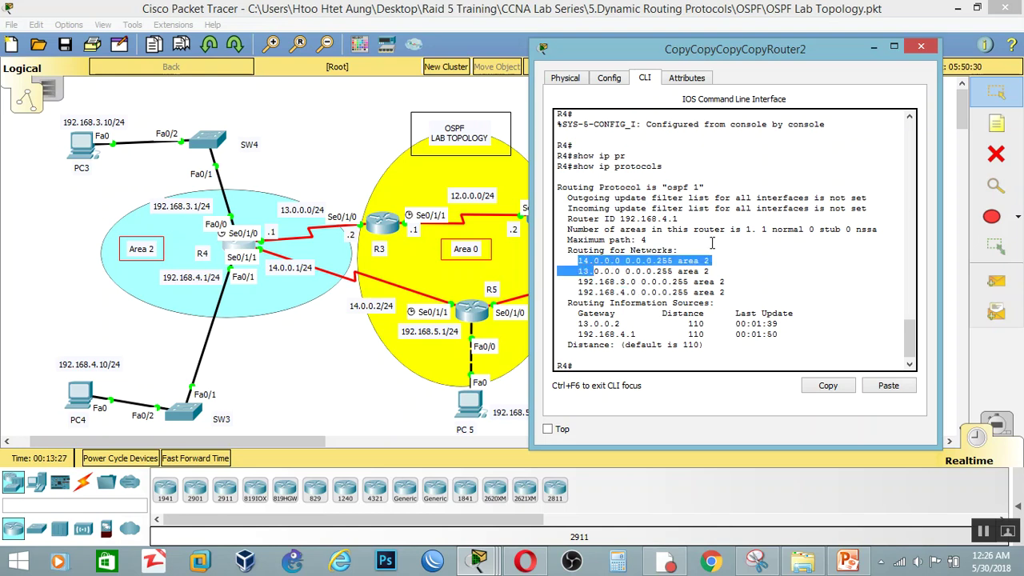
{"action": "left_click", "coordinate": [921, 46]}
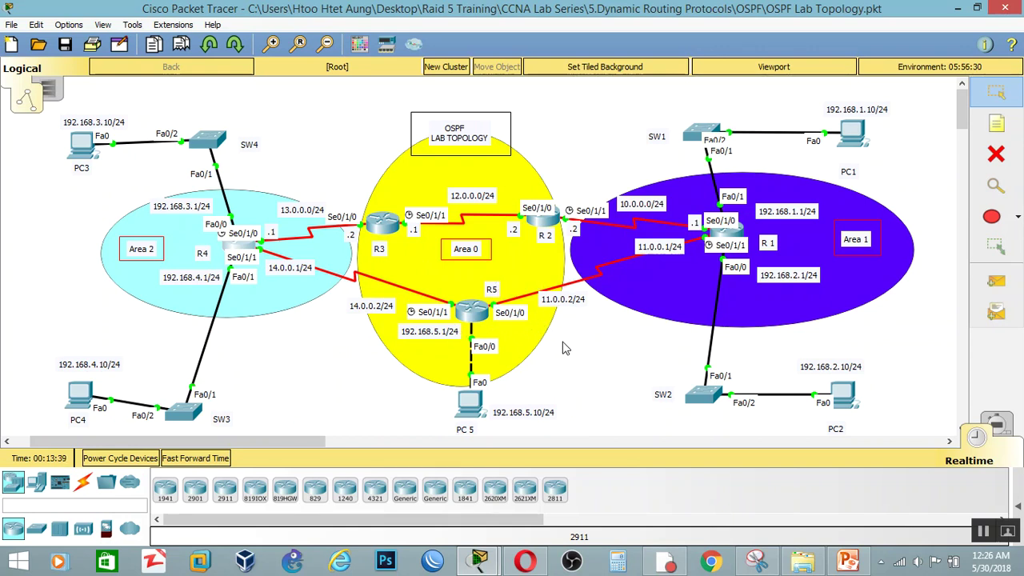
Open router R5's command line beside the topology and enter global configuration mode.
{"action": "left_click", "coordinate": [472, 308]}
{"action": "left_click_drag", "start_coordinate": [562, 60], "coordinate": [879, 20]}
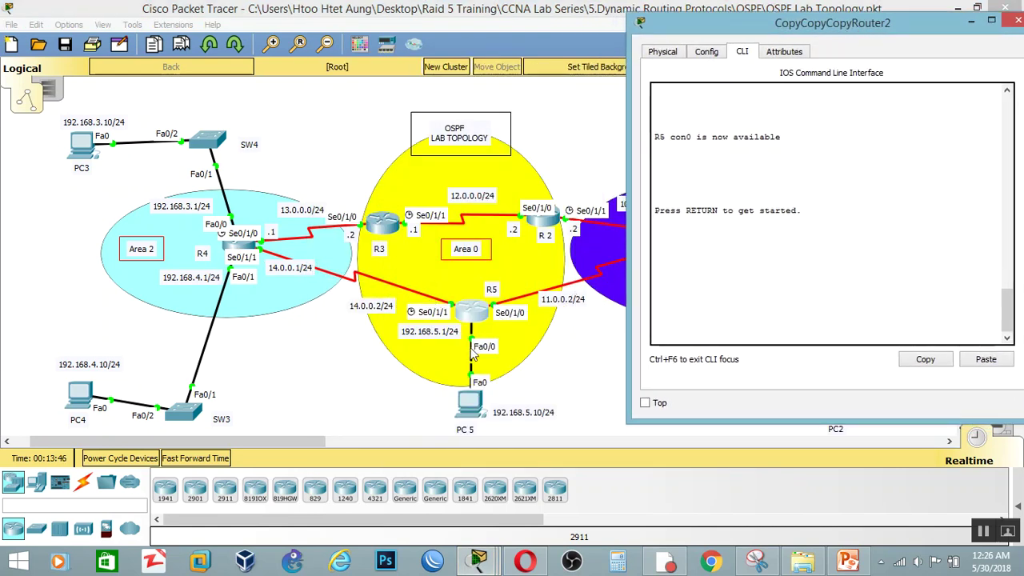
{"action": "left_click", "coordinate": [695, 257]}
{"action": "key", "text": "Return"}
{"action": "key", "text": "Return"}
{"action": "key", "text": "Return"}
{"action": "type", "text": "en"}
{"action": "key", "text": "Return"}
{"action": "type", "text": "confi t"}
{"action": "key", "text": "Return"}
{"action": "key", "text": "Return"}
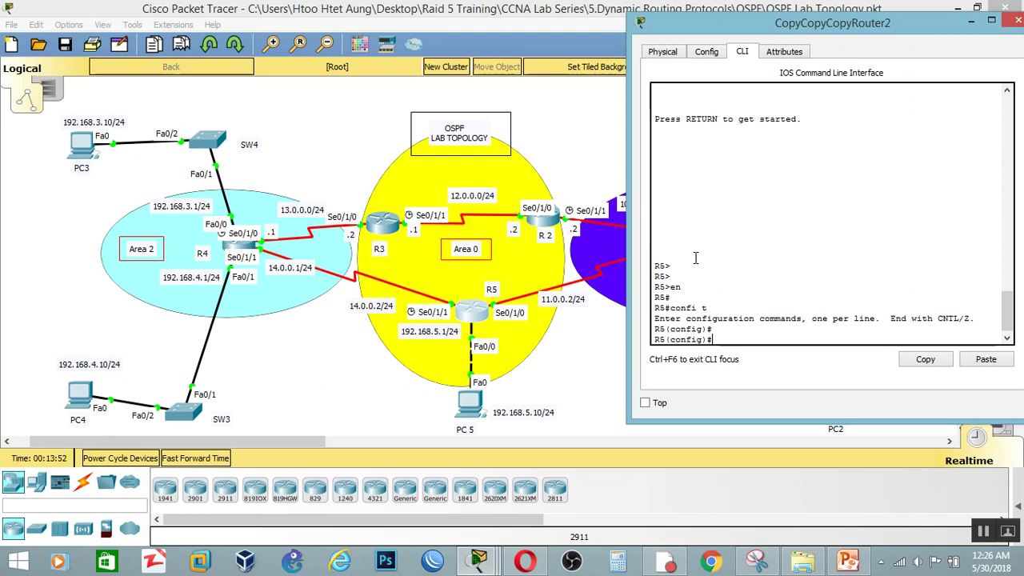
Start OSPF process 1 on R5.
{"action": "type", "text": "route"}
{"action": "key", "text": "Tab"}
{"action": "type", "text": "r"}
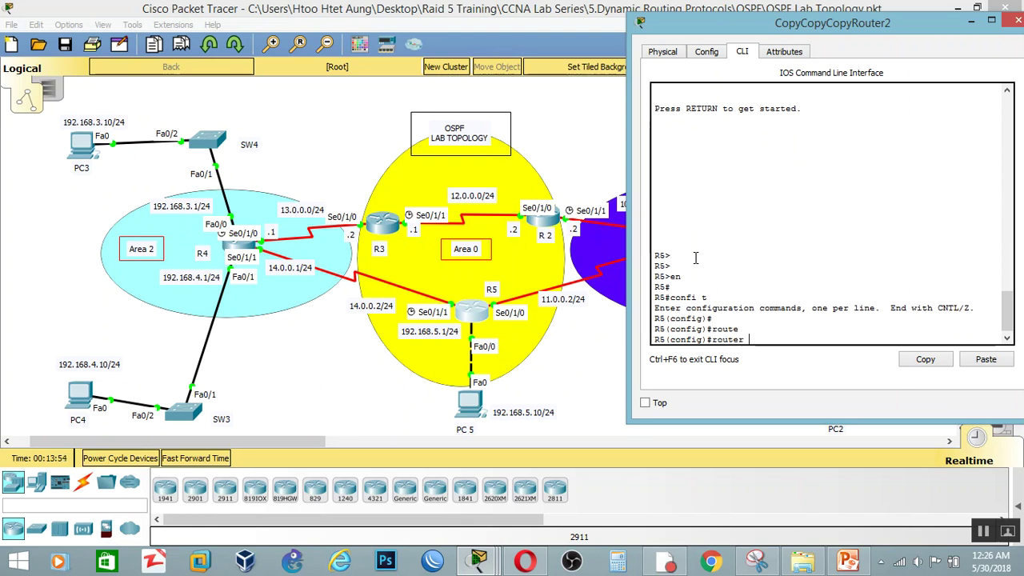
{"action": "type", "text": "o"}
{"action": "key", "text": "Tab"}
{"action": "type", "text": "1"}
{"action": "key", "text": "Return"}
Advertise network 14.0.0.0 with wildcard mask 0.0.0.255 in area 2 on R5.
{"action": "type", "text": "ne"}
{"action": "key", "text": "Tab"}
{"action": "type", "text": "t"}
{"action": "key", "text": "Tab"}
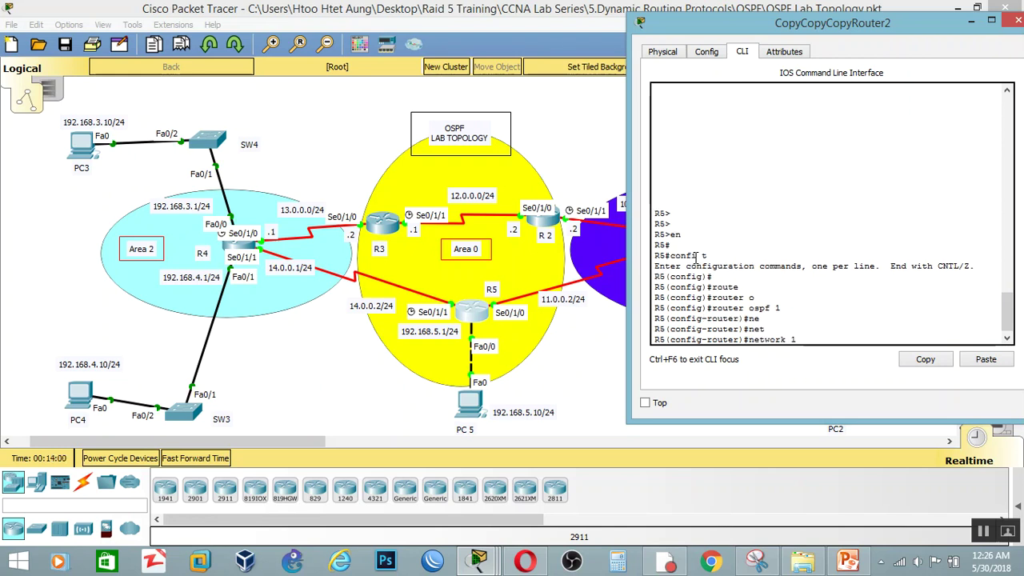
{"action": "type", "text": "14.0.0.0 00..0.0.255 ar"}
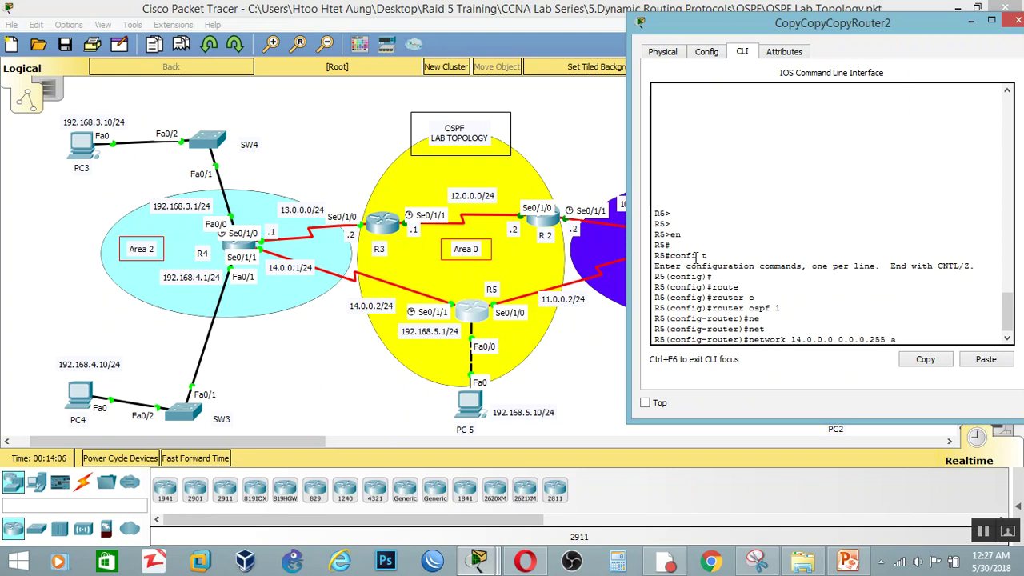
{"action": "key", "text": "Tab"}
{"action": "type", "text": "2"}
{"action": "key", "text": "Return"}
Advertise network 11.0.0.0 with wildcard mask 0.0.0.255 in area 1 on R5.
{"action": "key", "text": "Up"}
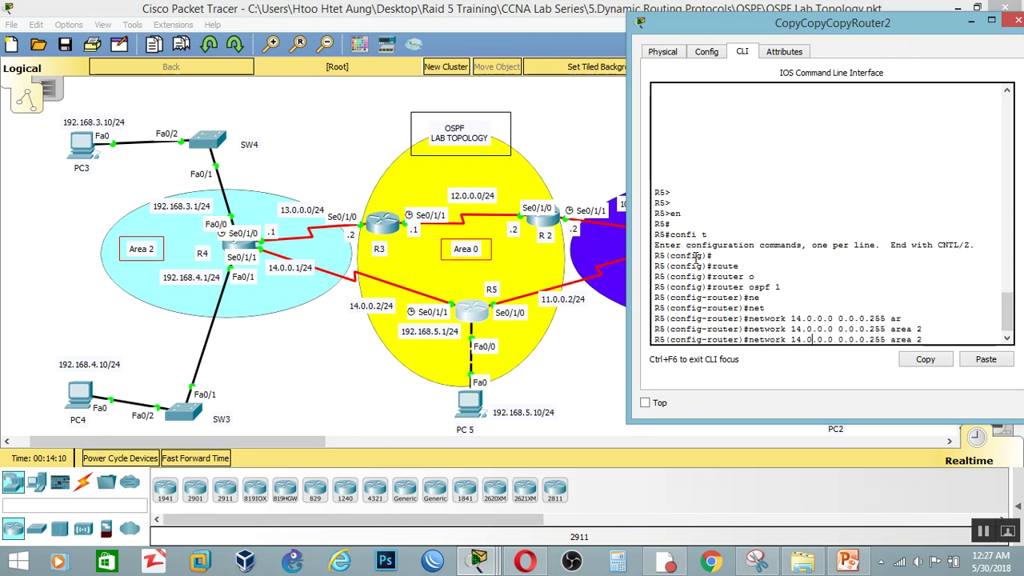
{"action": "key", "text": "BackSpace"}
{"action": "type", "text": "1"}
{"action": "key", "text": "End"}
{"action": "key", "text": "BackSpace"}
{"action": "type", "text": "1"}
{"action": "key", "text": "Return"}
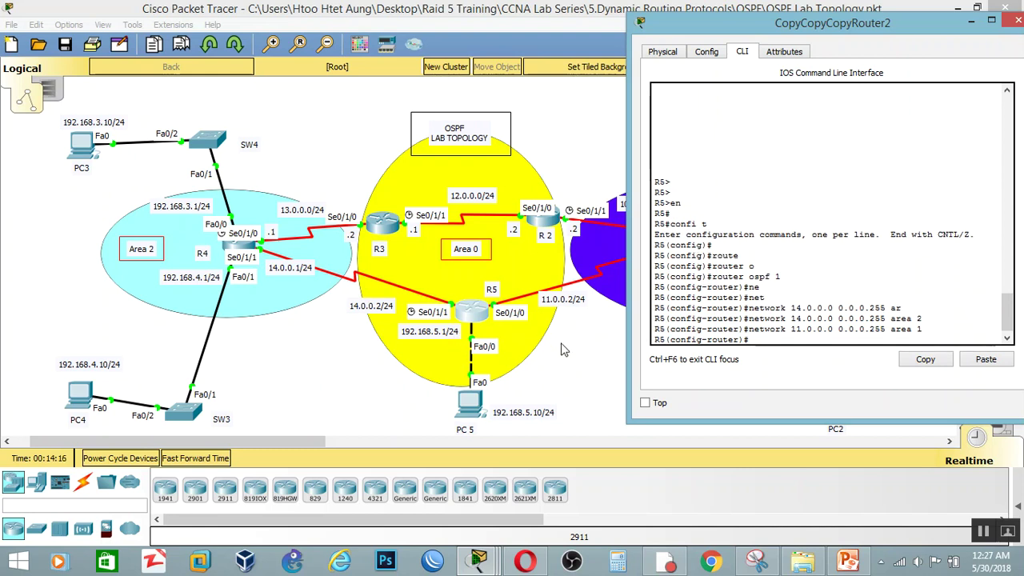
Leave OSPF configuration mode on R5 and clear the stray text from the prompt.
{"action": "type", "text": "net"}
{"action": "key", "text": "BackSpace"}
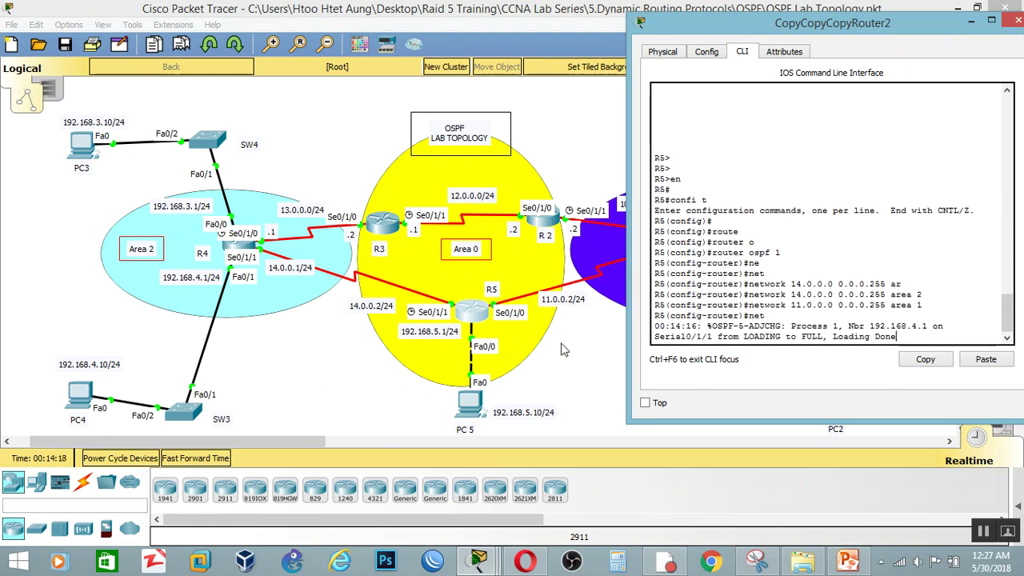
{"action": "key", "text": "ctrl+z"}
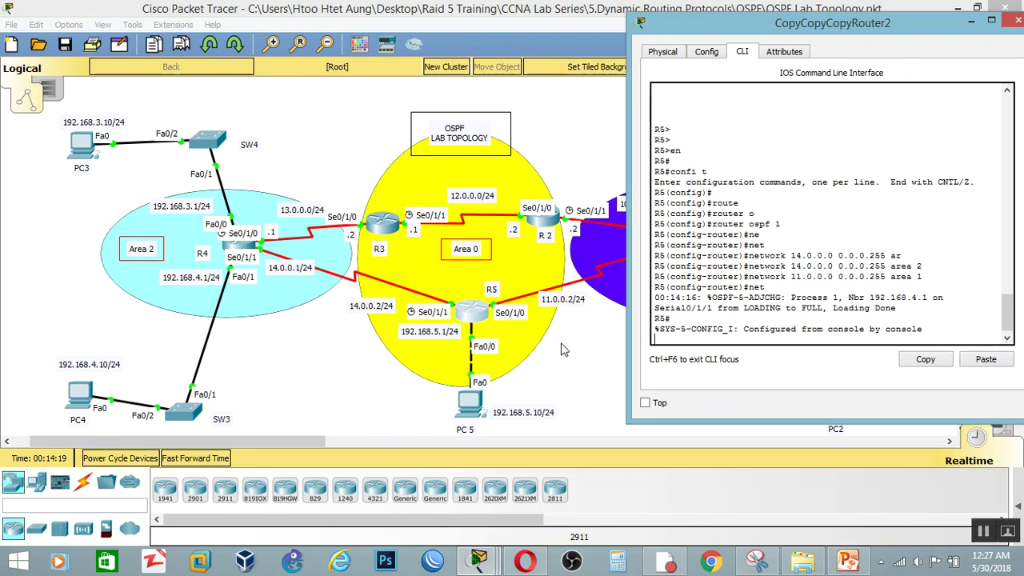
{"action": "key", "text": "Return"}
{"action": "type", "text": "router"}
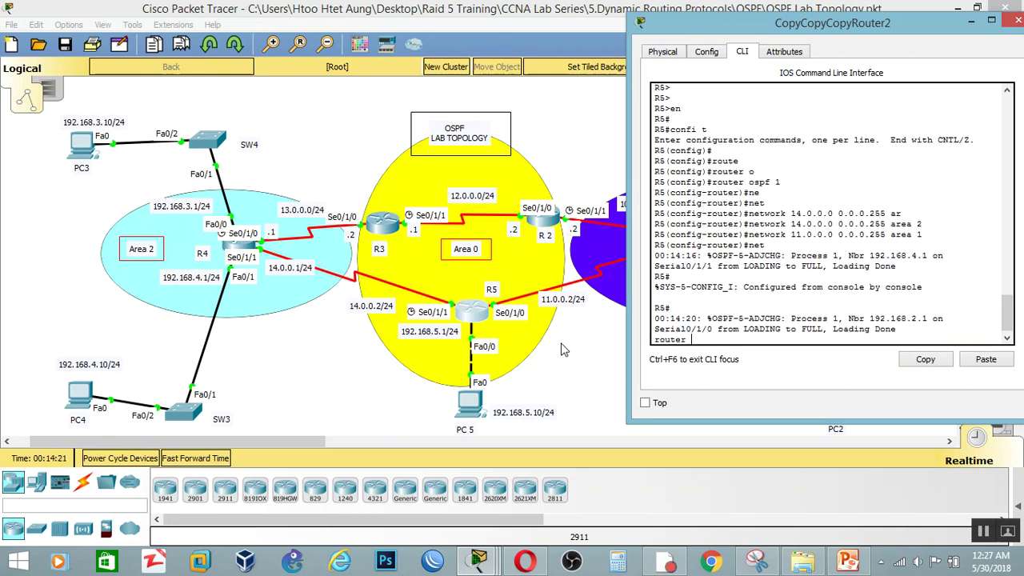
{"action": "key", "text": "BackSpace"}
{"action": "key", "text": "BackSpace"}
{"action": "key", "text": "BackSpace"}
{"action": "key", "text": "BackSpace"}
{"action": "key", "text": "BackSpace"}
{"action": "key", "text": "BackSpace"}
Enter global configuration mode on R5 again and return to OSPF process 1.
{"action": "type", "text": "cof"}
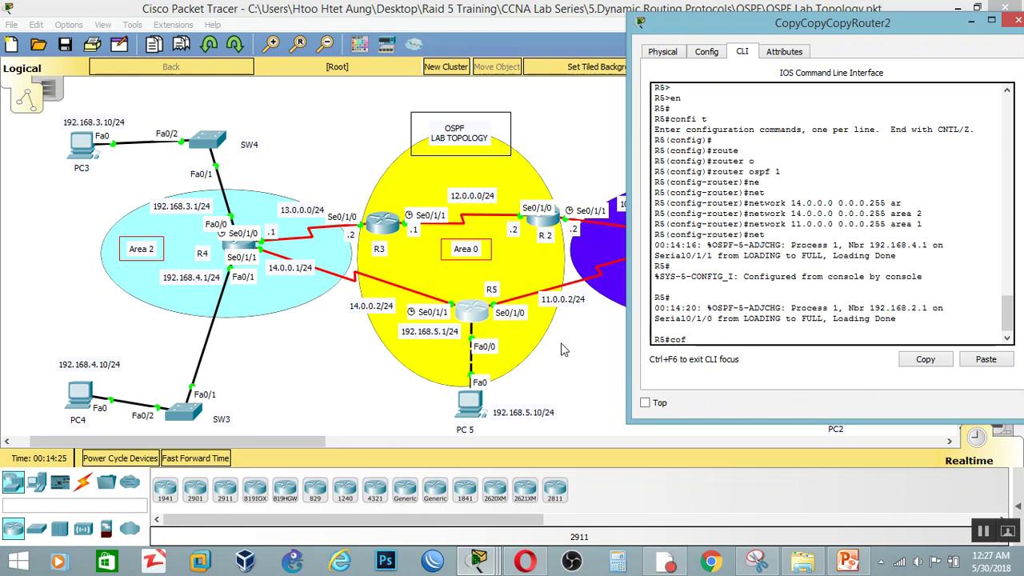
{"action": "type", "text": "ninfig t"}
{"action": "key", "text": "Return"}
{"action": "type", "text": "route"}
{"action": "key", "text": "Tab"}
{"action": "type", "text": "o"}
{"action": "key", "text": "Tab"}
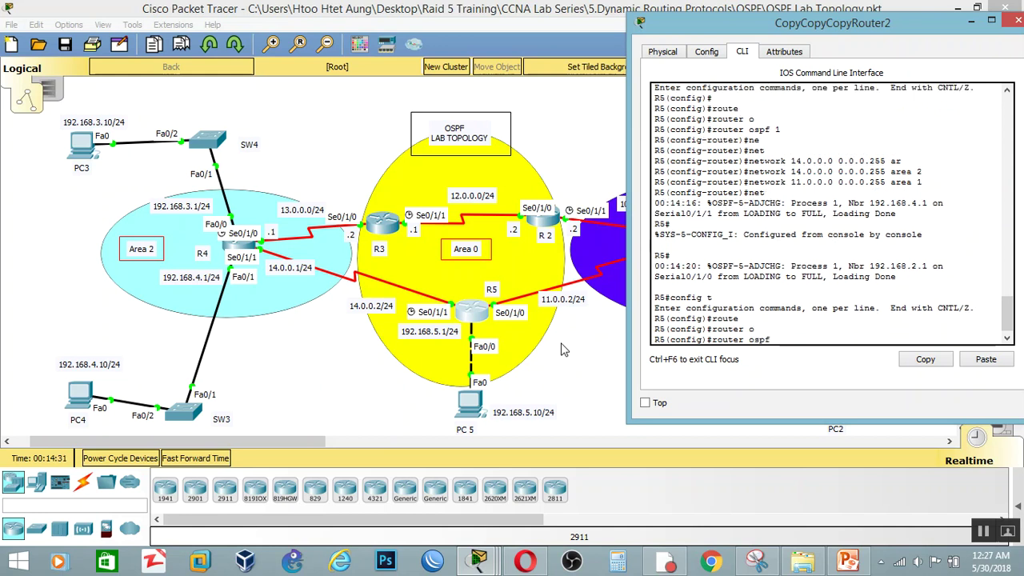
{"action": "type", "text": "1"}
{"action": "key", "text": "Return"}
Advertise network 192.168.5.0 with wildcard mask 0.0.0.255 in area 0 on R5.
{"action": "type", "text": "net"}
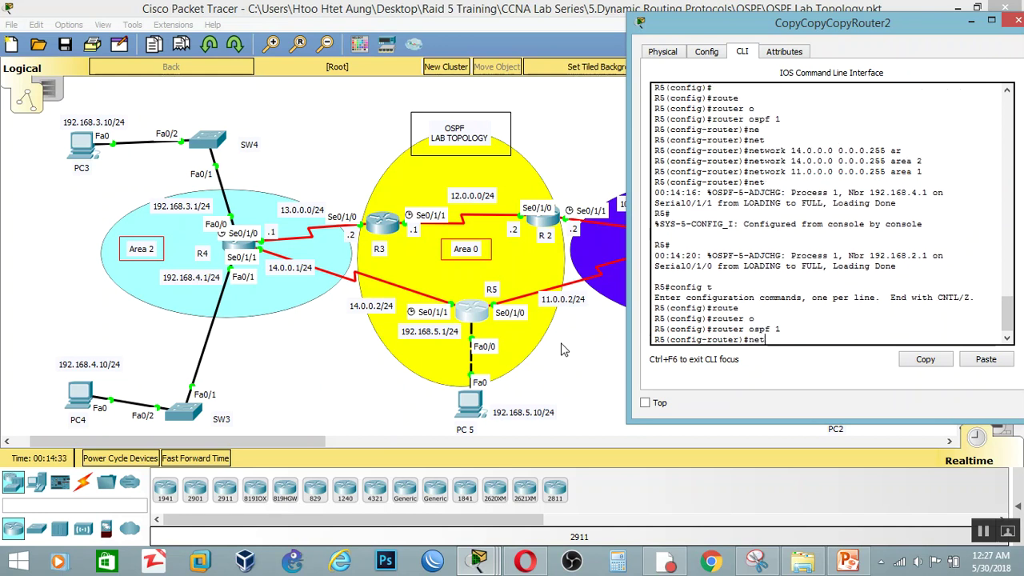
{"action": "key", "text": "Tab"}
{"action": "type", "text": "192.168.5.0"}
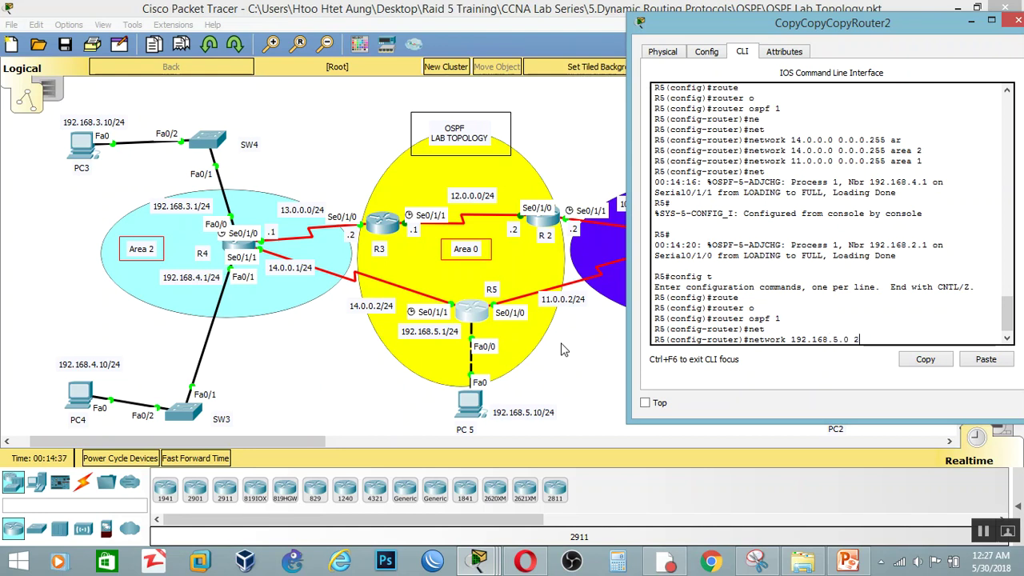
{"action": "type", "text": " 0.0.0.255 ar"}
{"action": "key", "text": "Tab"}
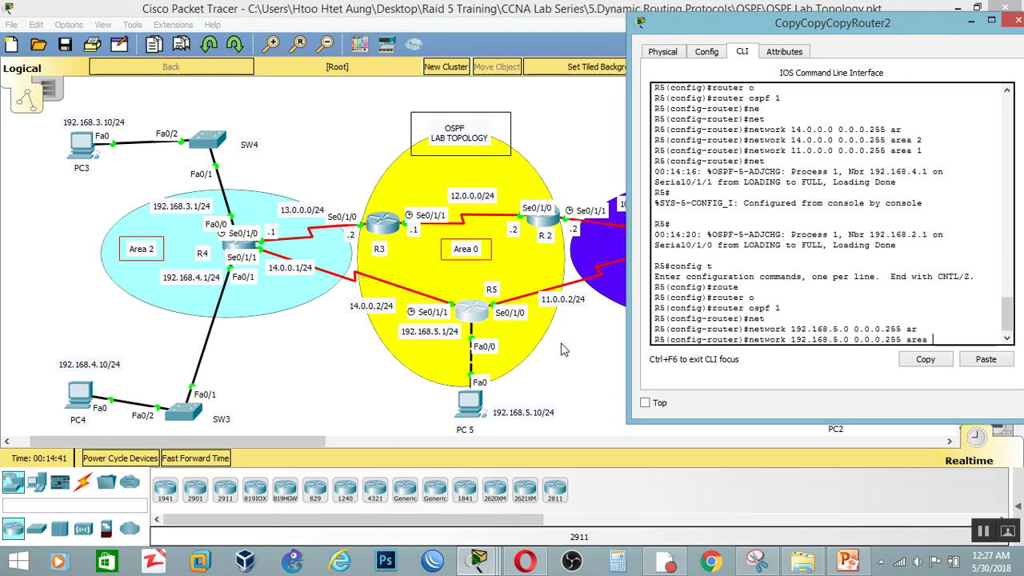
{"action": "type", "text": "0"}
{"action": "key", "text": "Return"}
Exit configuration mode on R5 and list its interfaces with "show ip int br".
{"action": "type", "text": "end"}
{"action": "key", "text": "Return"}
{"action": "type", "text": "show ip int br"}
{"action": "key", "text": "Return"}
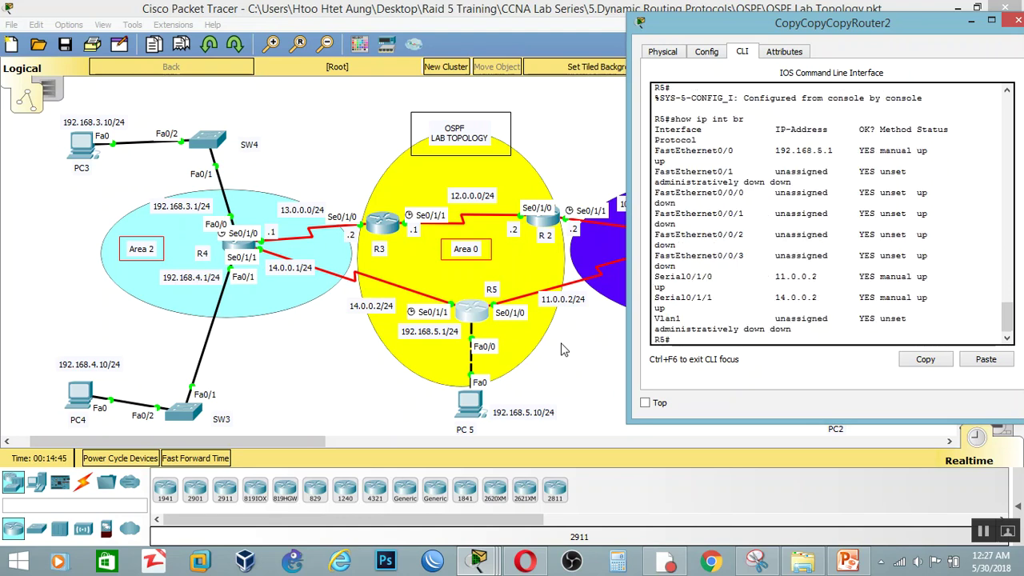
Run "show ip protocols" on R5, review the networks it routes for, and close the router.
{"action": "type", "text": "shw"}
{"action": "key", "text": "BackSpace"}
{"action": "key", "text": "BackSpace"}
{"action": "key", "text": "BackSpace"}
{"action": "type", "text": "ow ip pr"}
{"action": "key", "text": "Tab"}
{"action": "key", "text": "Return"}
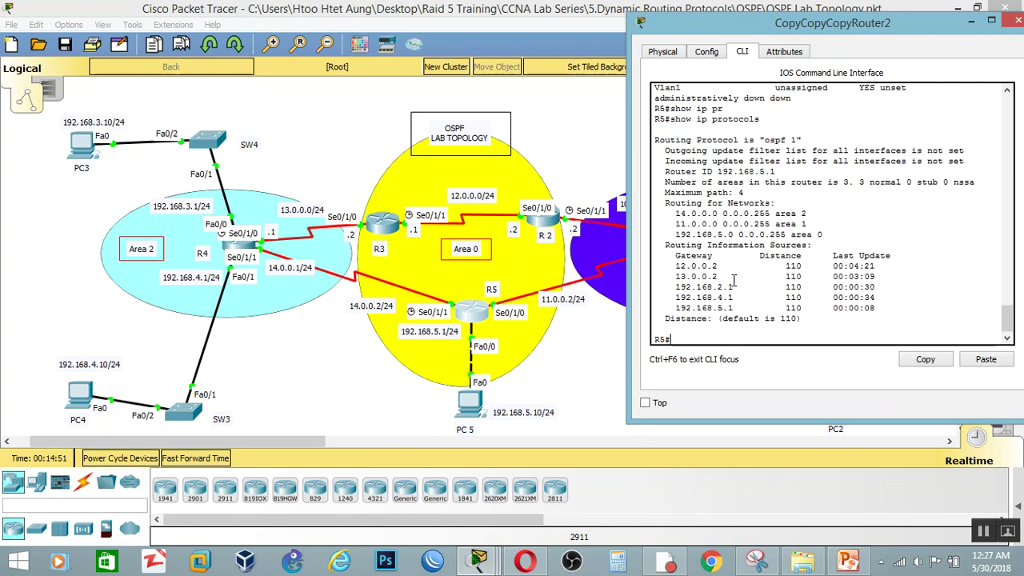
{"action": "left_click_drag", "start_coordinate": [677, 213], "coordinate": [821, 216]}
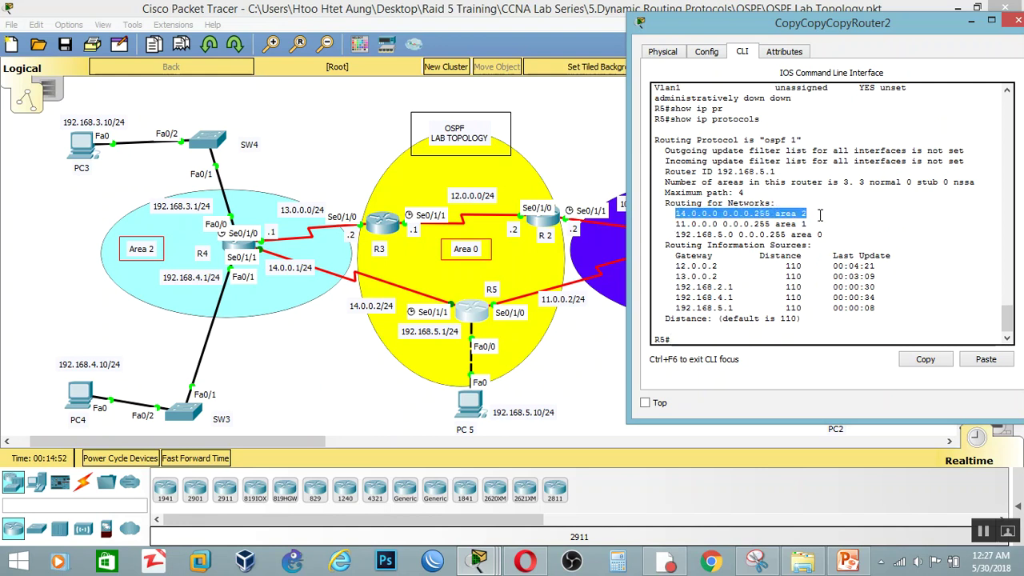
{"action": "left_click", "coordinate": [742, 224]}
{"action": "left_click", "coordinate": [832, 234]}
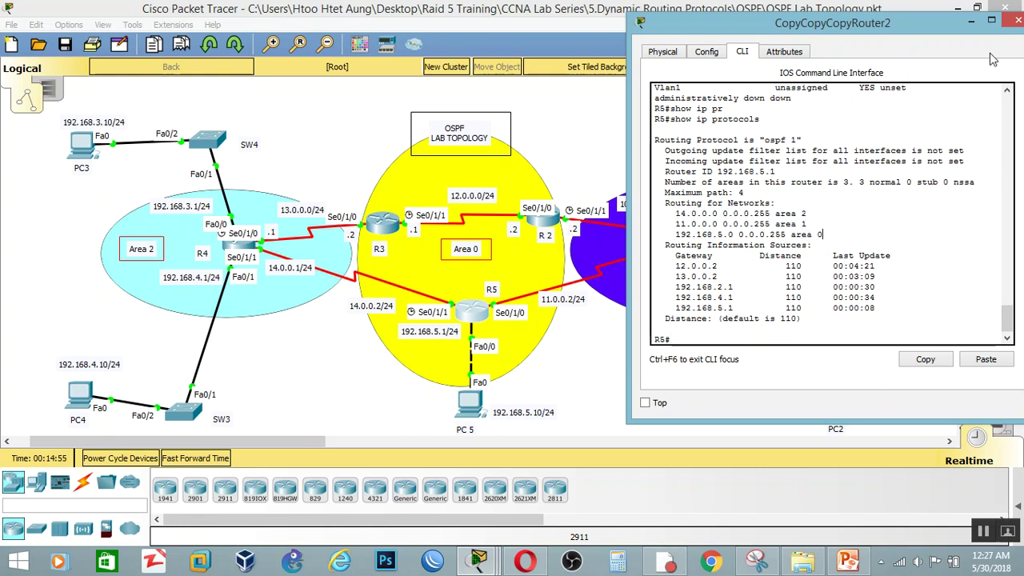
{"action": "left_click", "coordinate": [1016, 20]}
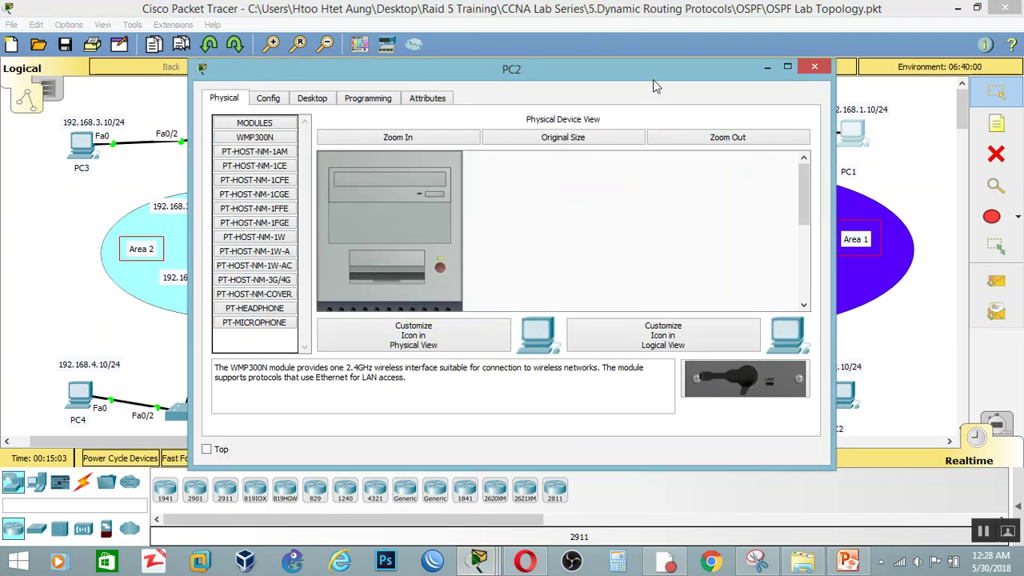
Open the command prompt of PC2 beside the topology and check its addressing with "ipconfig".
{"action": "left_click_drag", "start_coordinate": [653, 79], "coordinate": [888, 5]}
{"action": "left_click", "coordinate": [650, 44]}
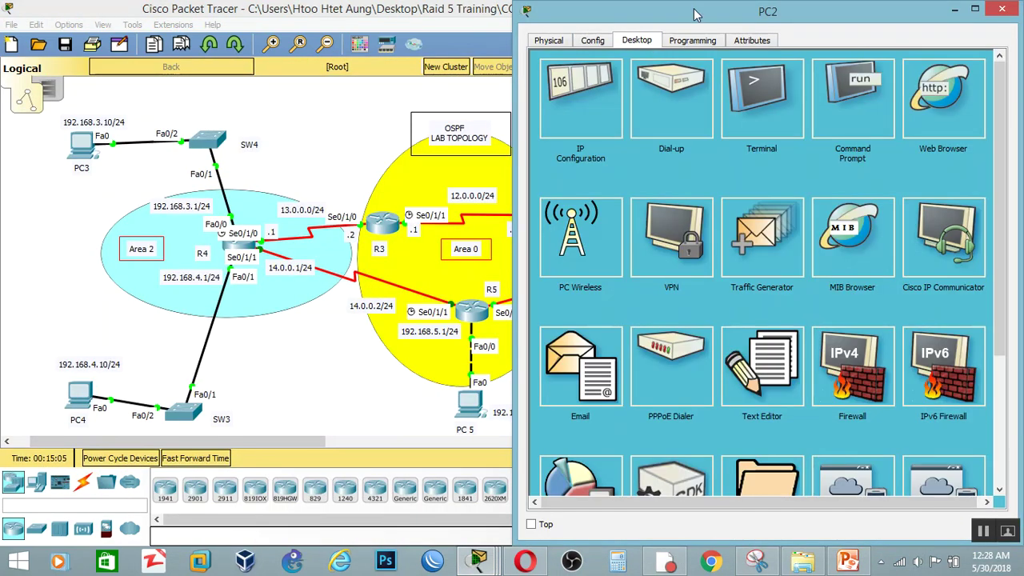
{"action": "left_click_drag", "start_coordinate": [694, 13], "coordinate": [792, 40]}
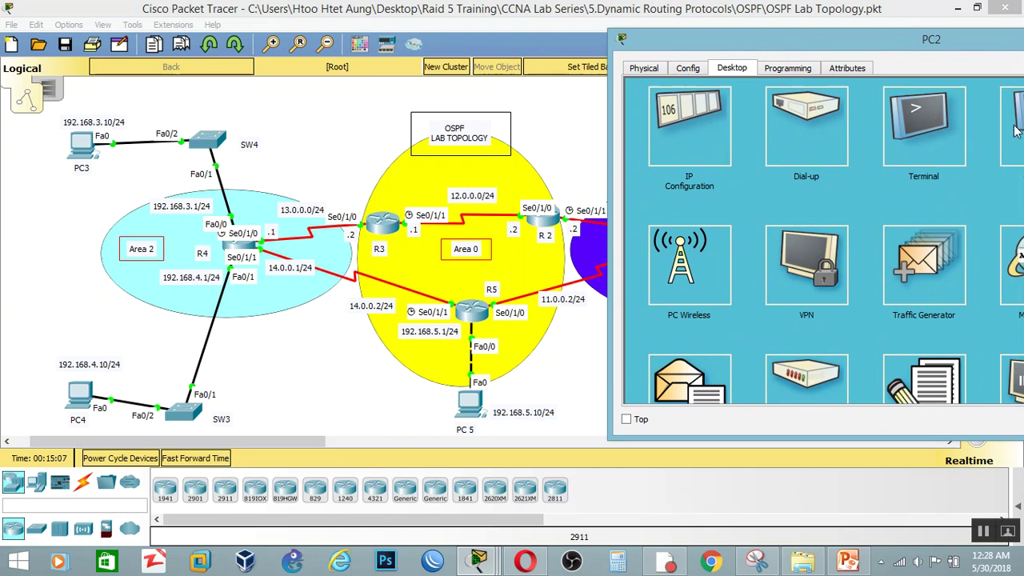
{"action": "left_click", "coordinate": [1014, 128]}
{"action": "type", "text": "ipconfig"}
{"action": "key", "text": "Return"}
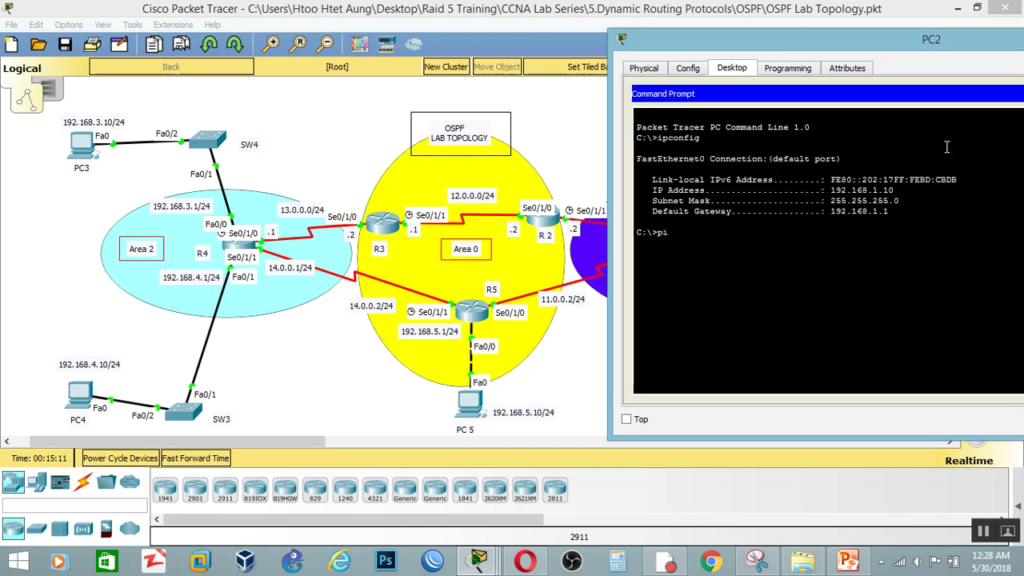
Ping 12.0.0.2 on R2 and PC3 at 192.168.3.10 from the PC's command prompt.
{"action": "type", "text": "ping 12.0.0.2"}
{"action": "key", "text": "Return"}
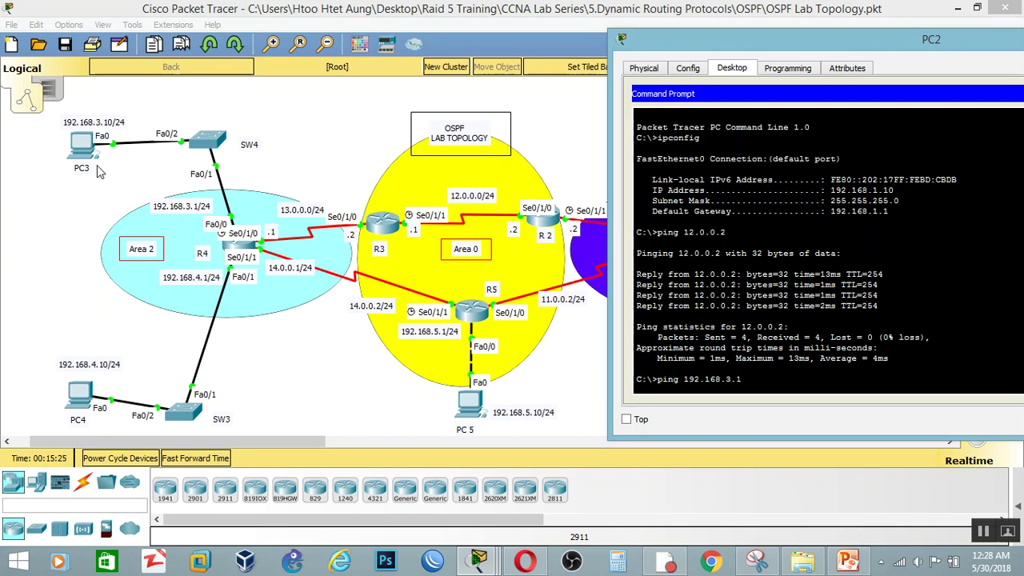
{"action": "key", "text": "Return"}
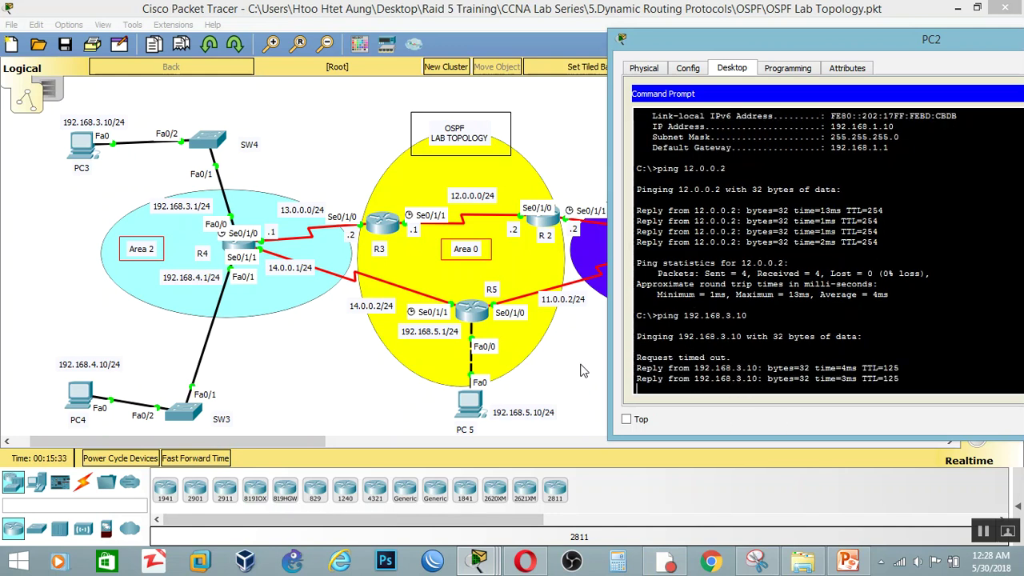
Ping PC4 at 192.168.4.10 and PC 5 at 192.168.5.10 to test reachability across the areas.
{"action": "key", "text": "Up"}
{"action": "key", "text": "BackSpace"}
{"action": "key", "text": "BackSpace"}
{"action": "type", "text": "4"}
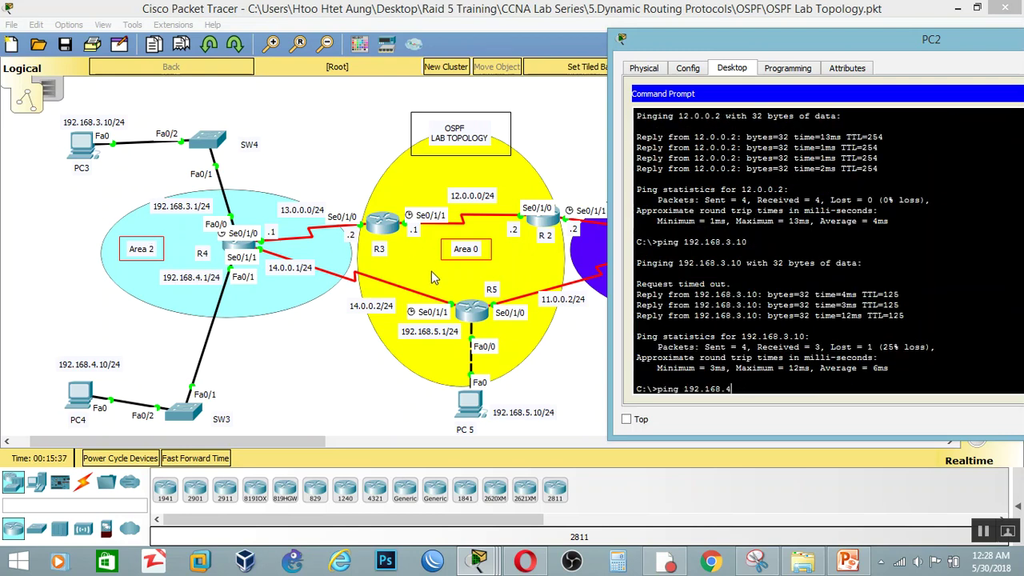
{"action": "type", "text": ".10"}
{"action": "key", "text": "Return"}
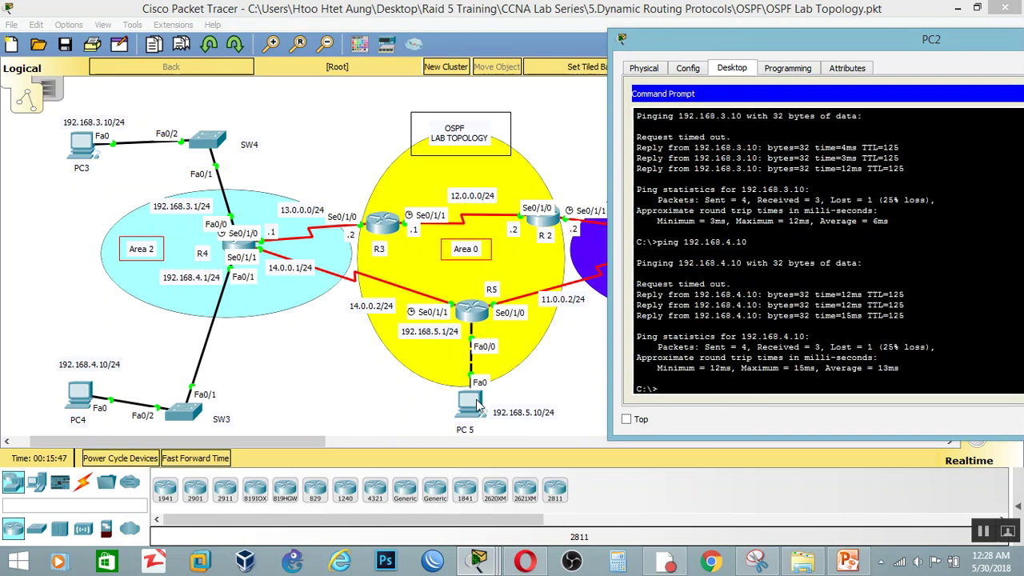
{"action": "type", "text": "ping 192.168.5.10"}
{"action": "key", "text": "Return"}
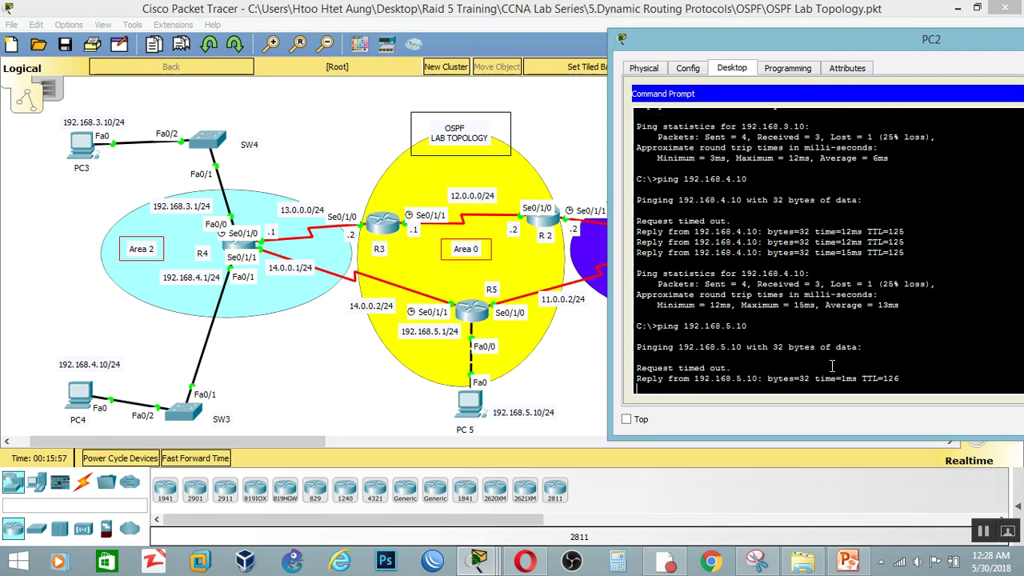
{"action": "key", "text": "Return"}
Ping 192.168.2.10 from the same command prompt and close the PC's window.
{"action": "key", "text": "Up"}
{"action": "key", "text": "BackSpace"}
{"action": "key", "text": "BackSpace"}
{"action": "key", "text": "BackSpace"}
{"action": "type", "text": "2.10"}
{"action": "key", "text": "Return"}
{"action": "left_click_drag", "start_coordinate": [908, 48], "coordinate": [348, 44]}
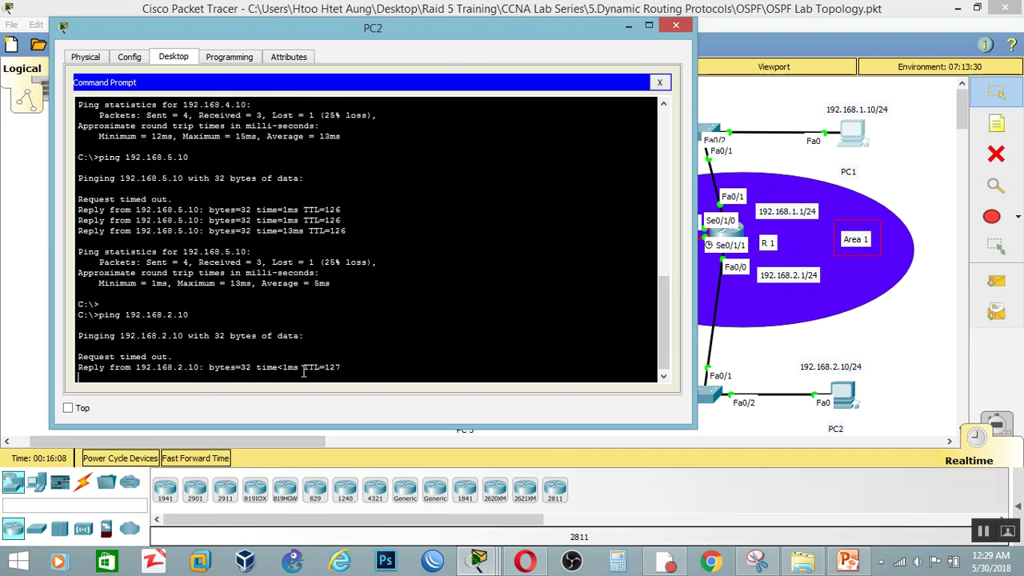
{"action": "left_click", "coordinate": [676, 26]}
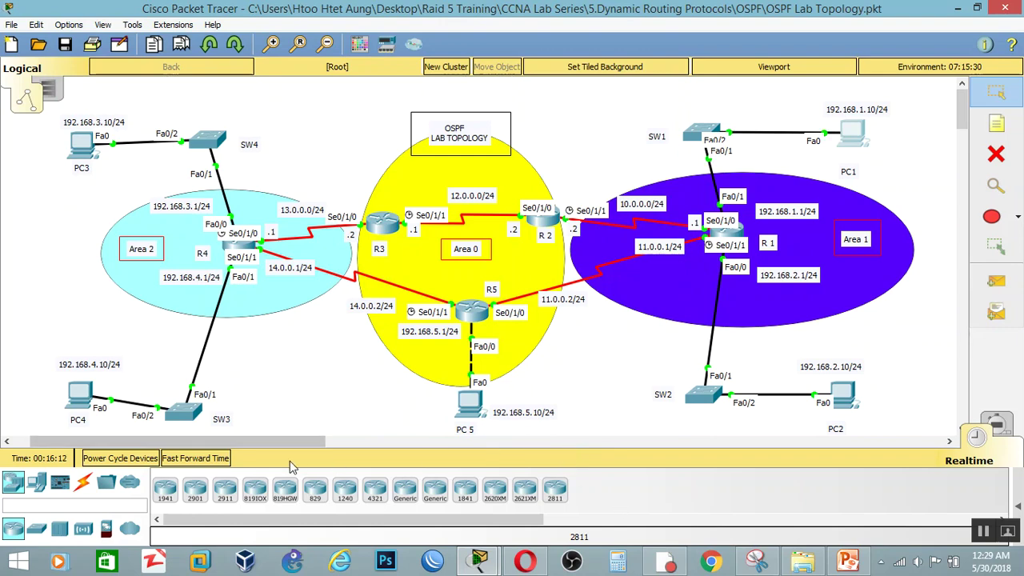
{"action": "mouse_move", "coordinate": [277, 445]}
{"action": "left_mouse_down"}
{"action": "mouse_move", "coordinate": [322, 446]}
{"action": "mouse_move", "coordinate": [285, 447]}
{"action": "left_mouse_up"}
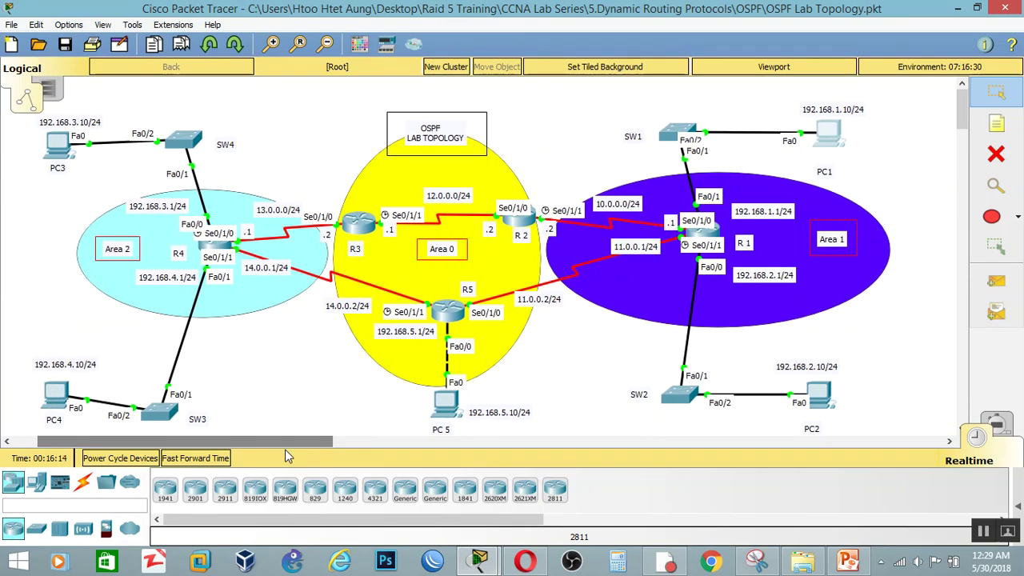